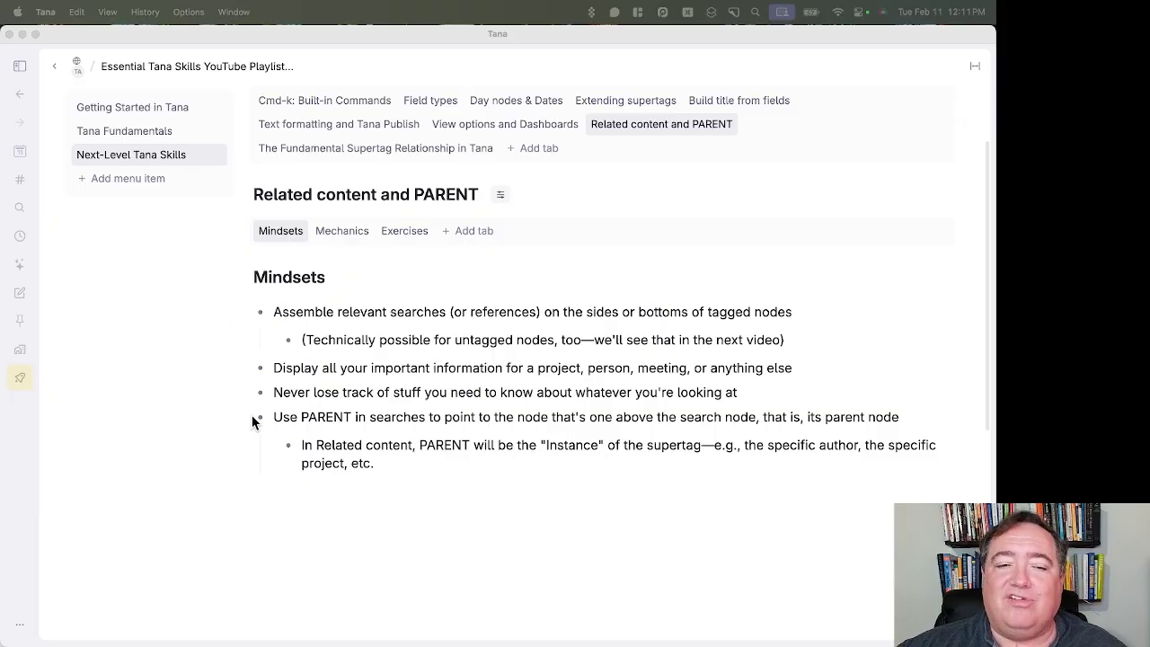
- Open the Mechanics notes, expand the first point, and insert an empty sub-bullet above Advanced options
double_click(318, 426)
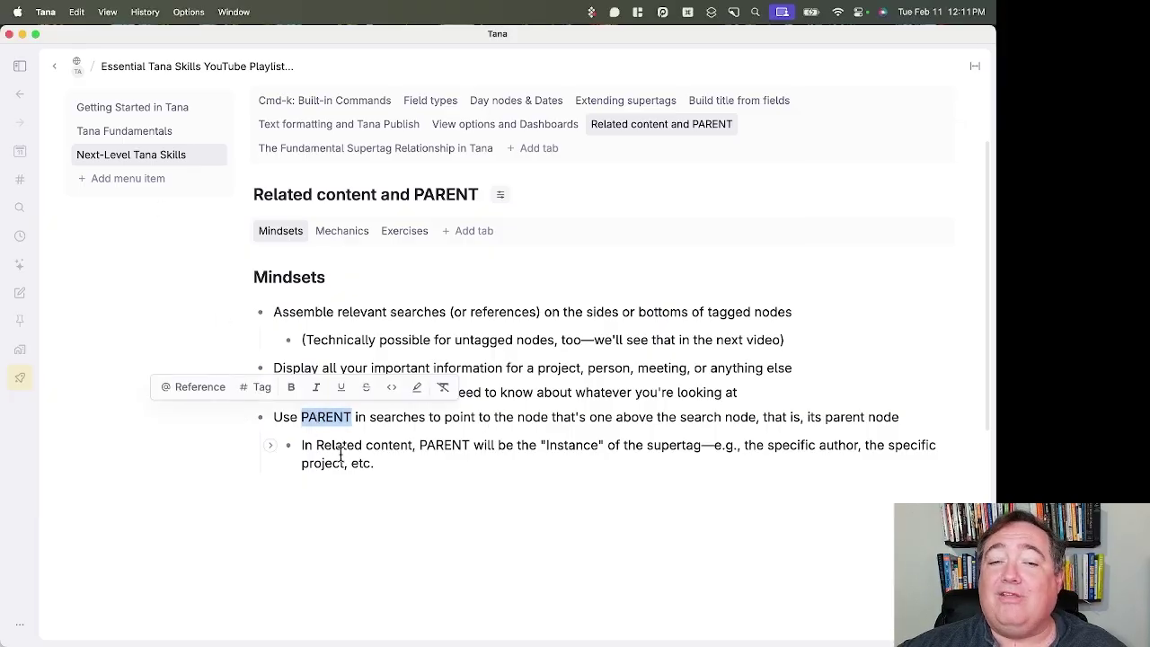
left_click(340, 456)
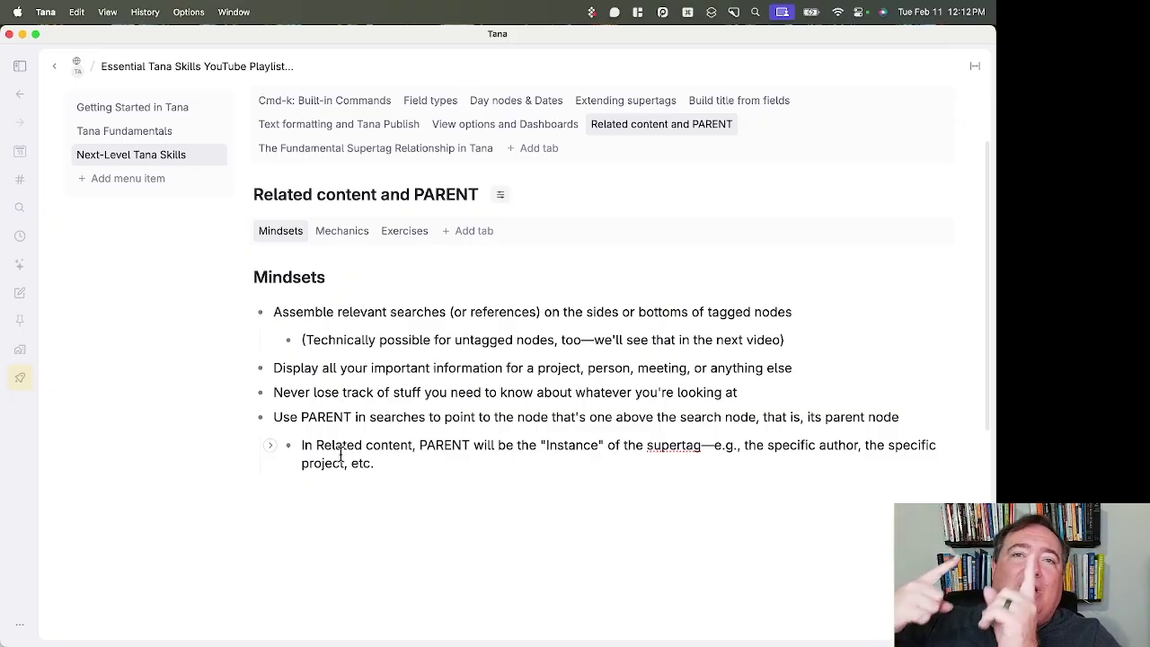
left_click(343, 236)
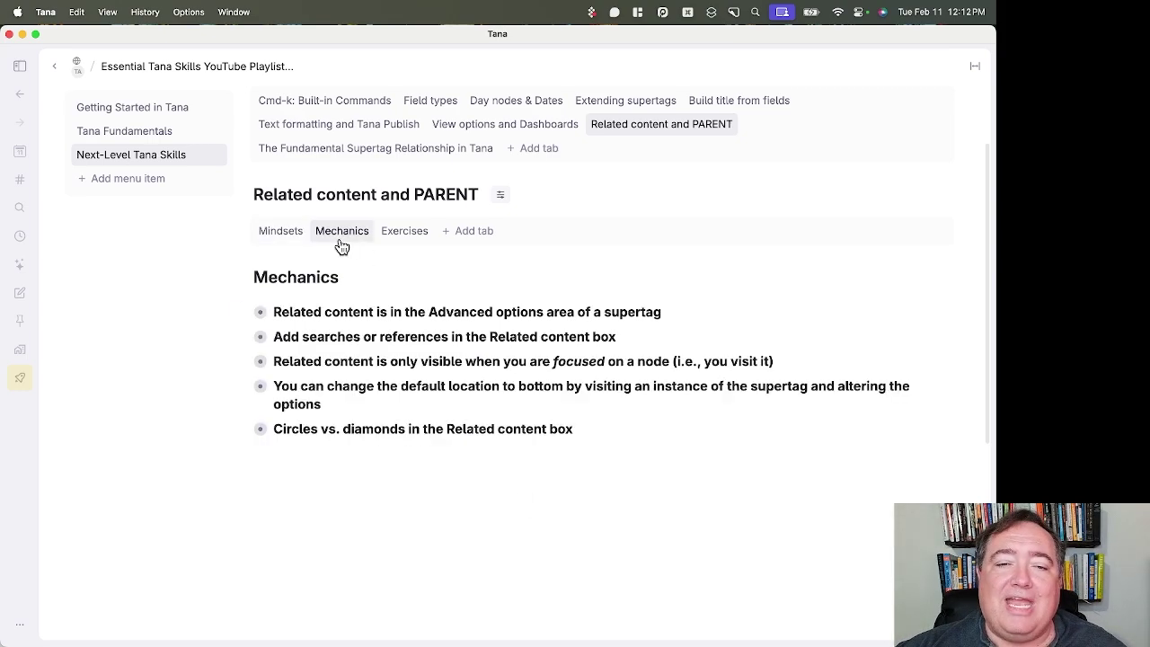
left_click(242, 314)
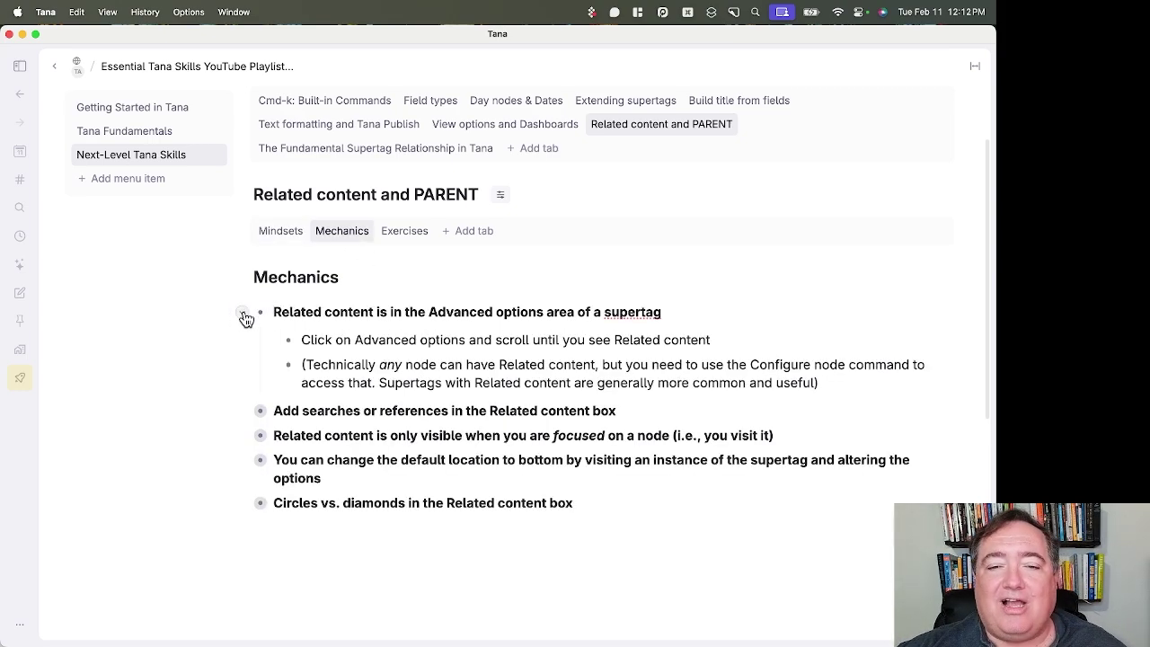
left_click(303, 339)
key("Return")
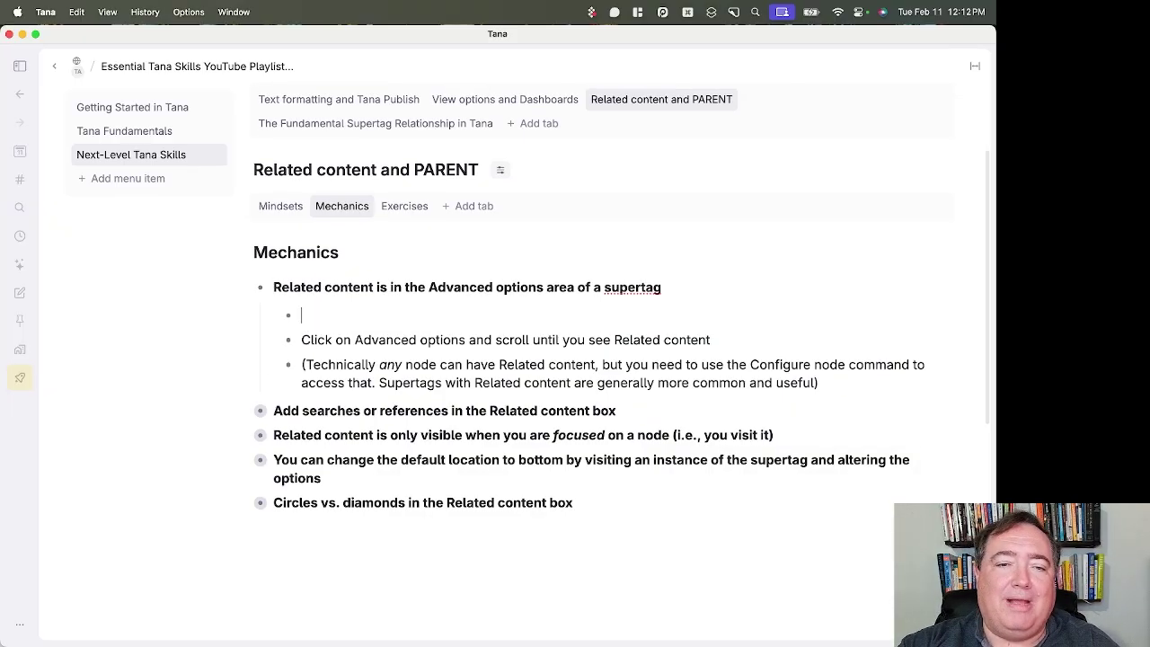
- Tag the new node with the #task (example) supertag
type("#")
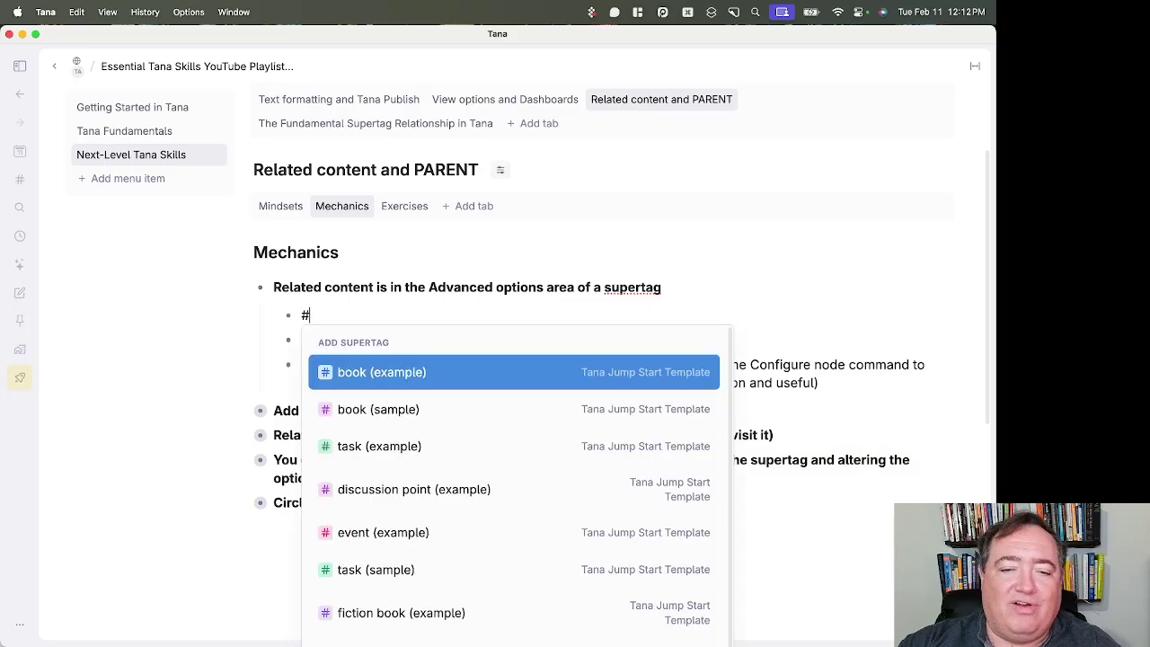
key("Down")
key("Down")
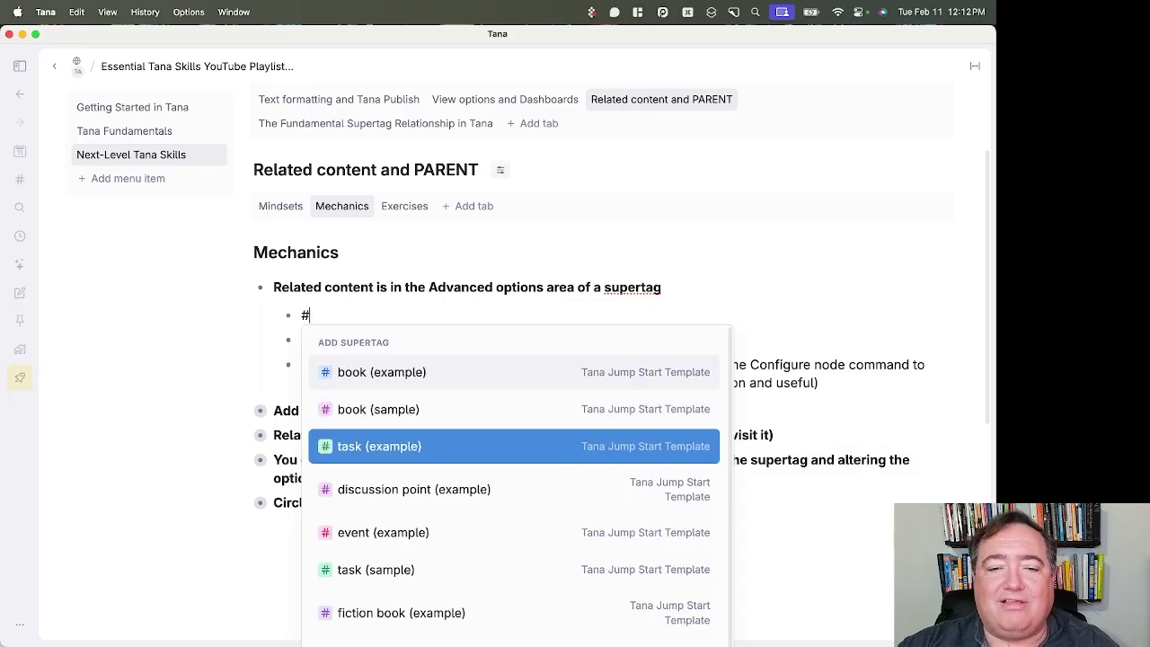
key("Return")
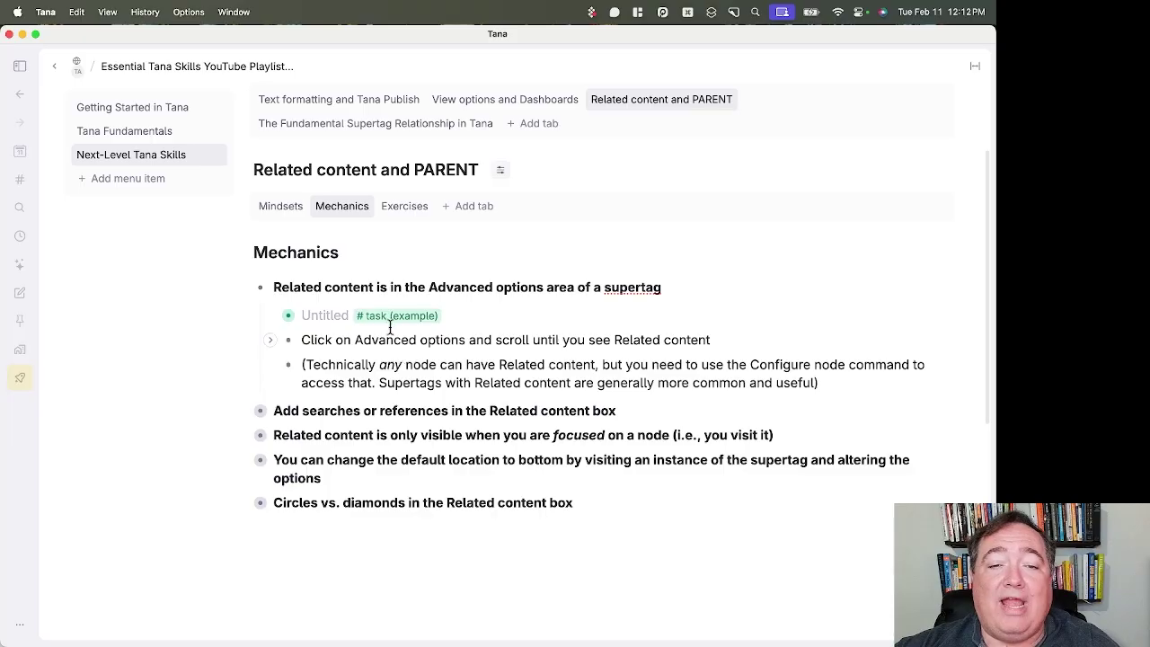
- Open the task (example) supertag's configuration and expand its advanced options
left_click(392, 318)
left_click(419, 409)
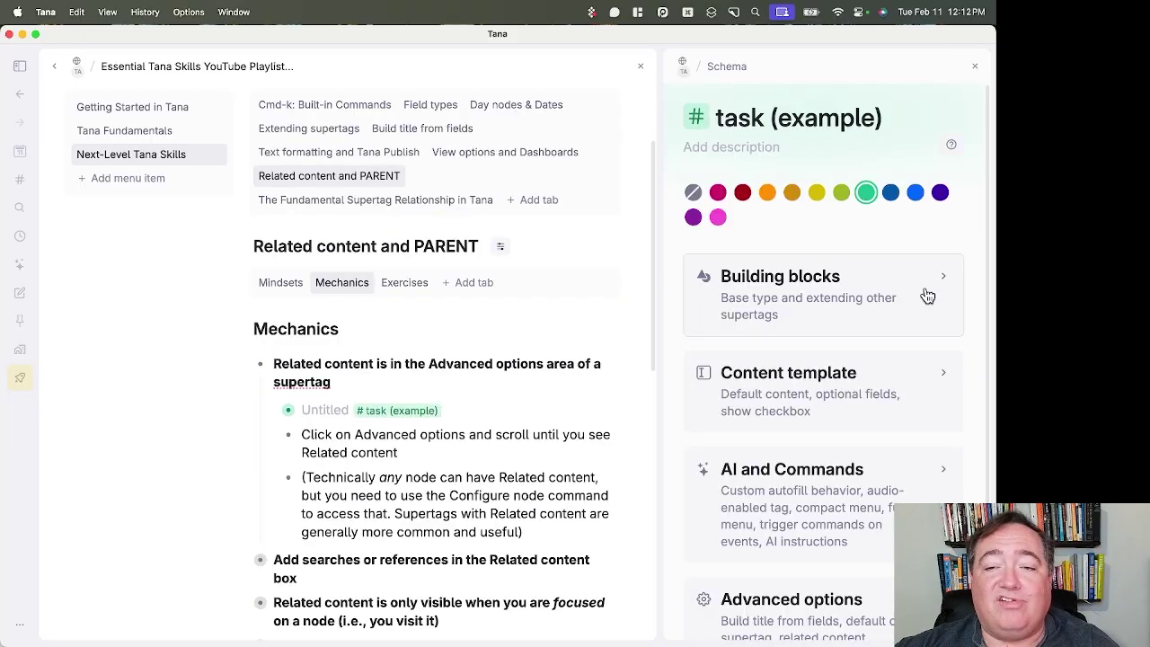
scroll(907, 314, "down", 3)
left_click(835, 545)
scroll(811, 368, "down", 10)
scroll(800, 377, "up", 5)
scroll(772, 350, "down", 8)
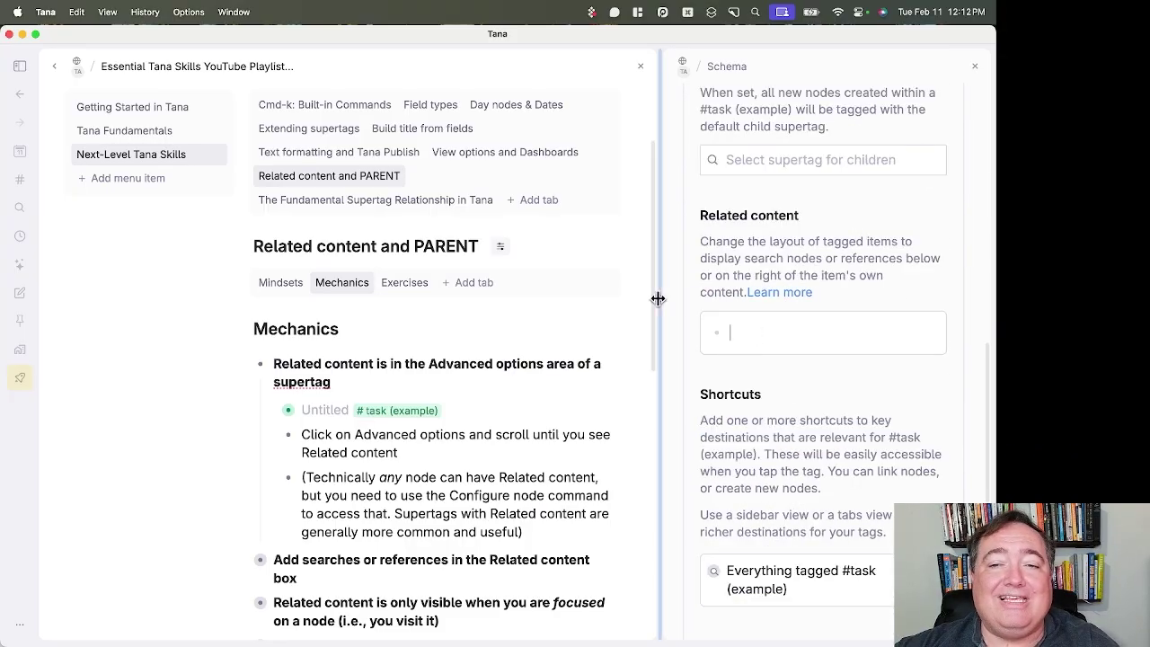
left_click_drag(660, 293, 560, 274)
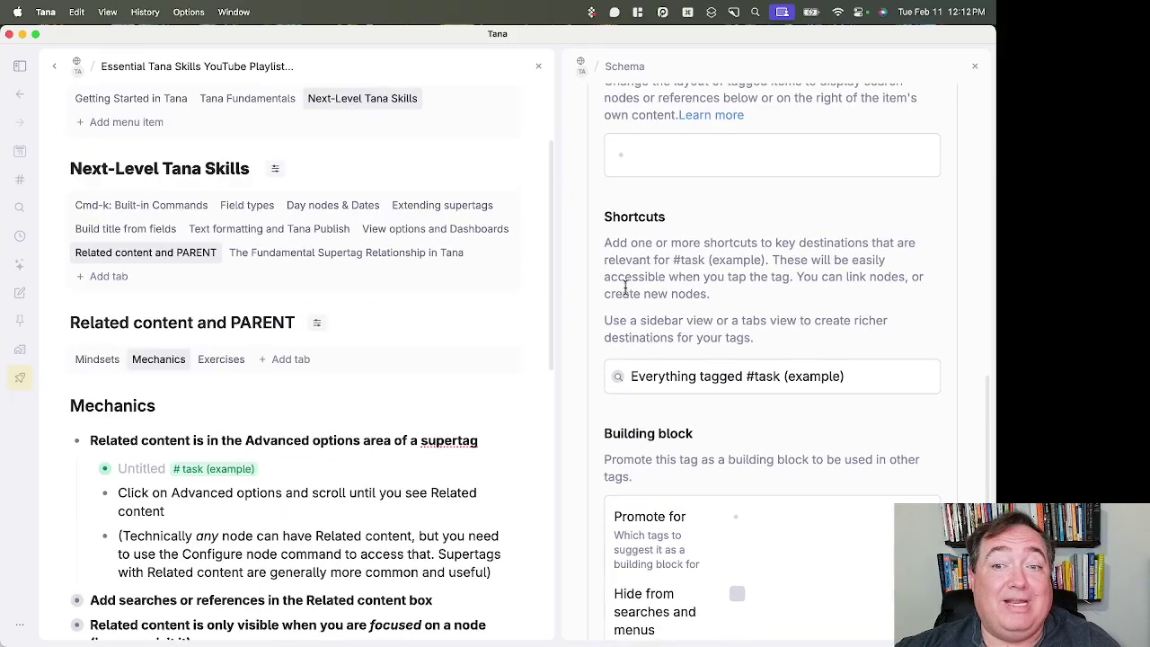
scroll(672, 288, "up", 3)
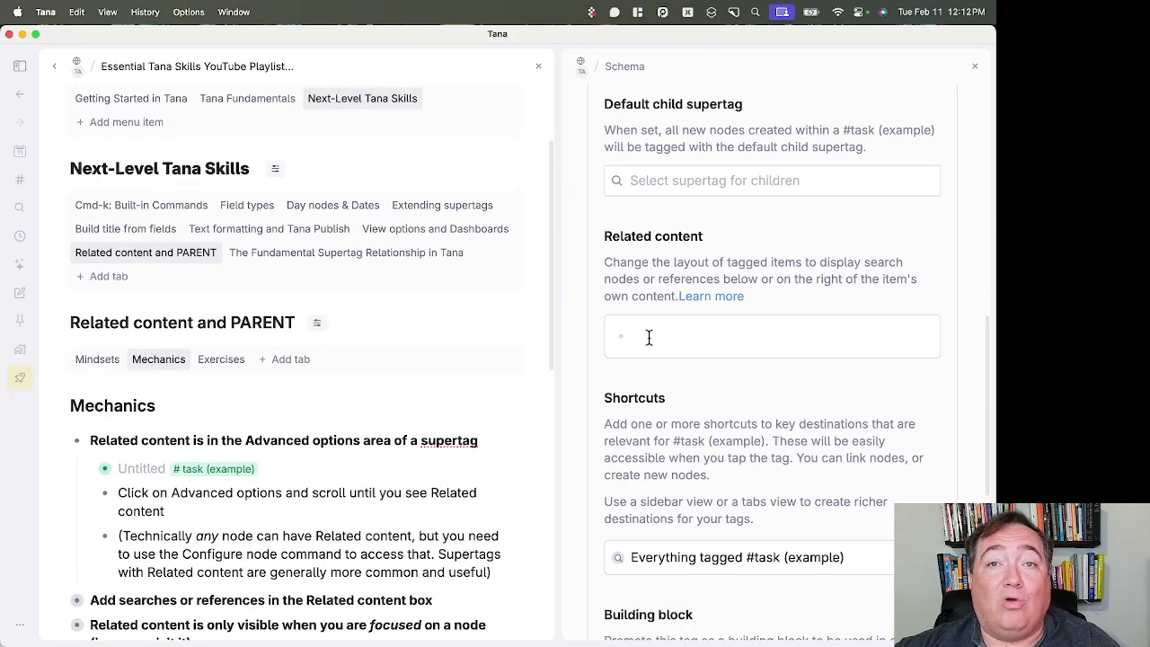
scroll(352, 380, "down", 5)
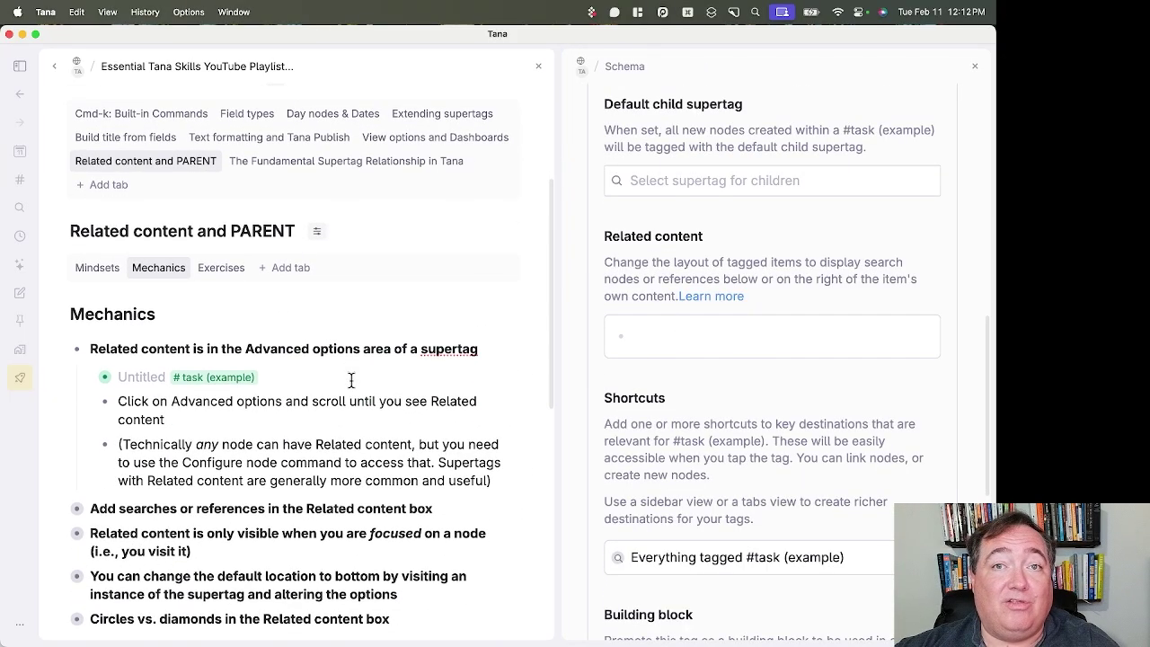
- Swap the node's #task (example) tag for a newly created #project (example) supertag, then close the schema
left_click(662, 341)
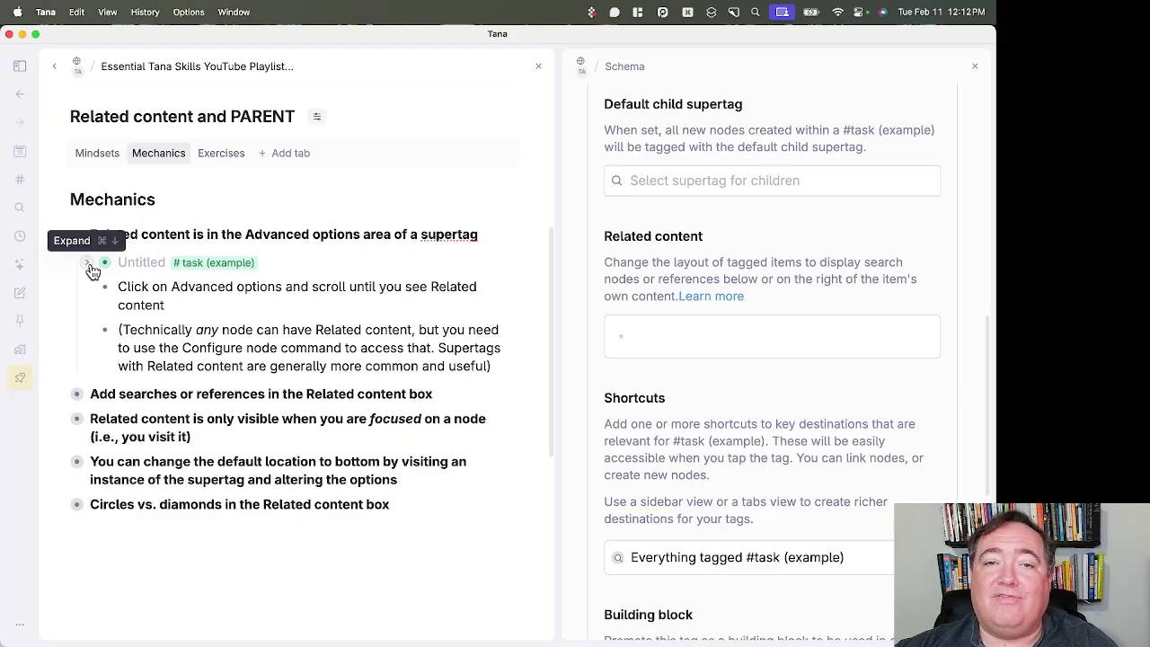
left_click(179, 263)
type("# project")
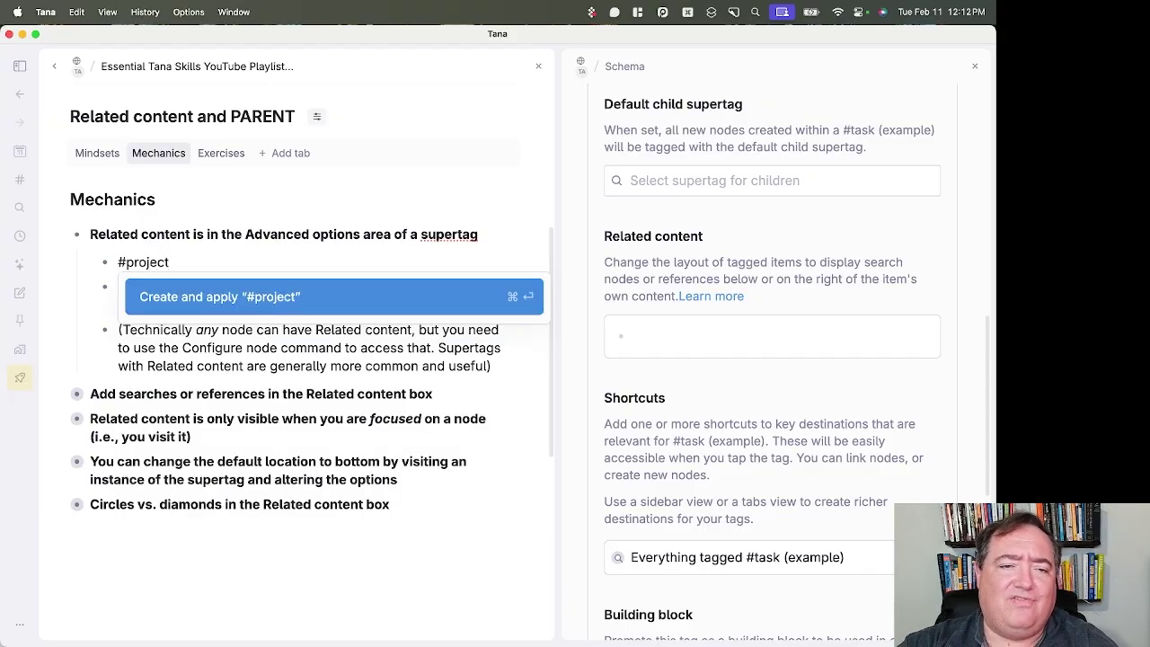
type(" (example")
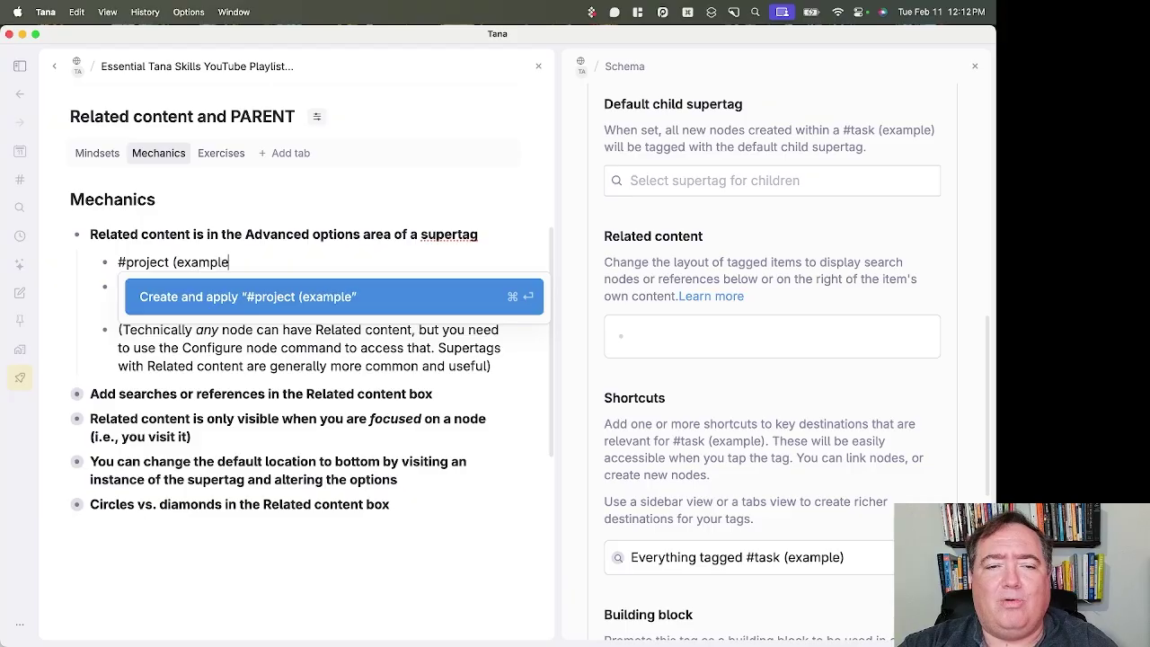
type(")")
key("Return")
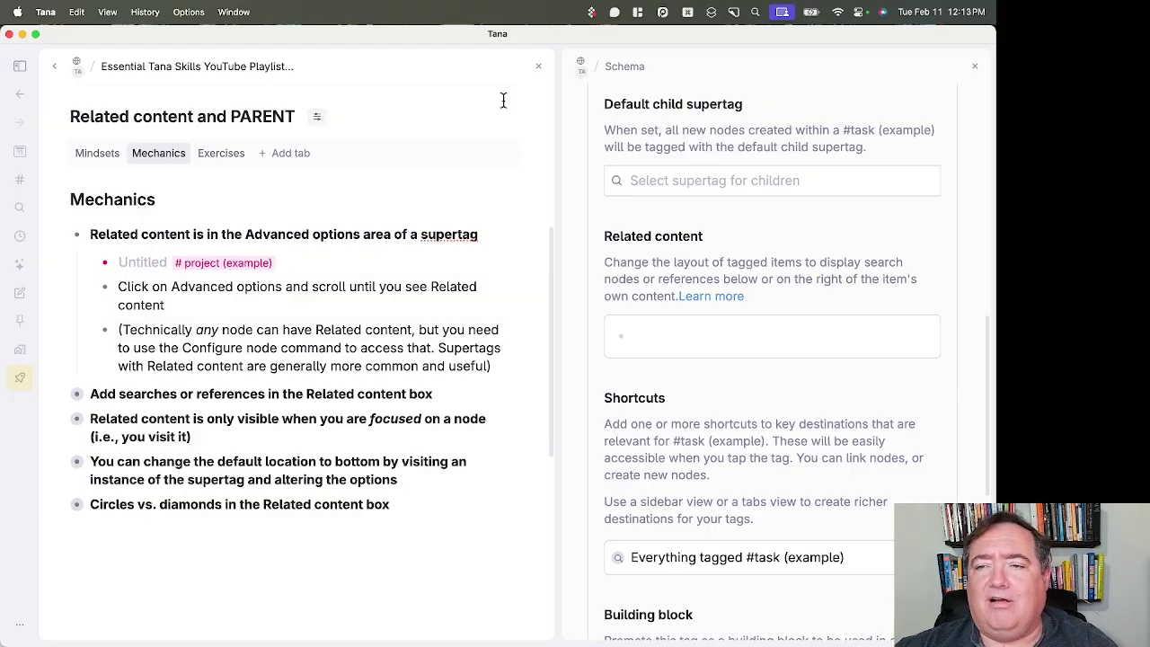
left_click(975, 66)
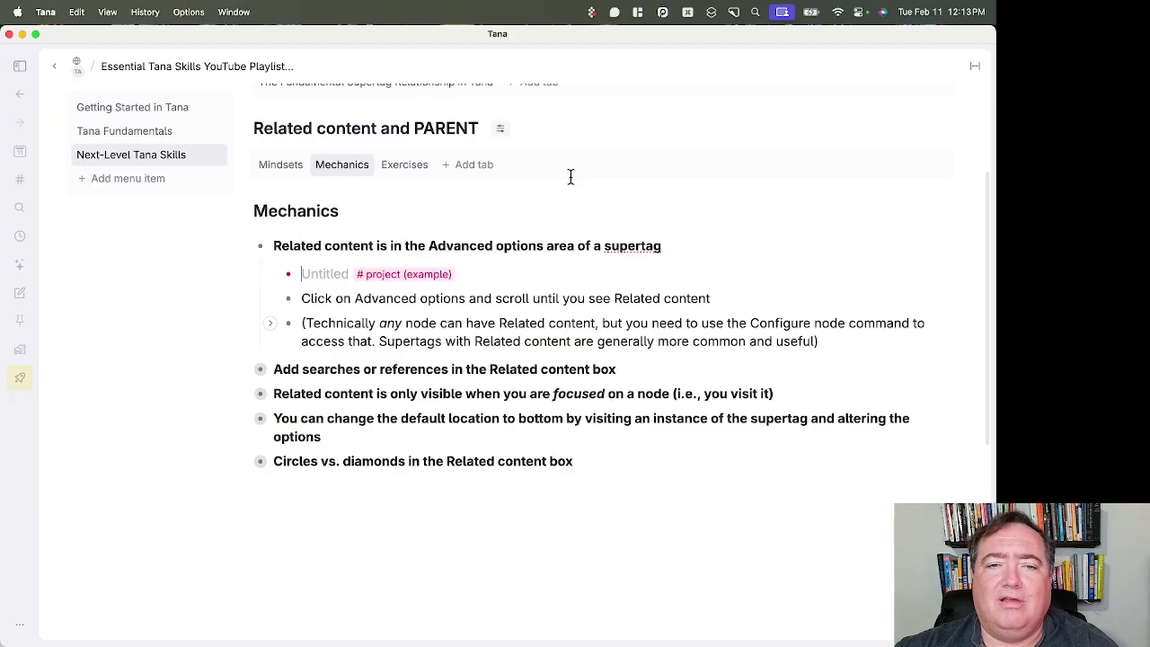
- Open the project (example) supertag's configuration and expand its advanced options
left_click(418, 354)
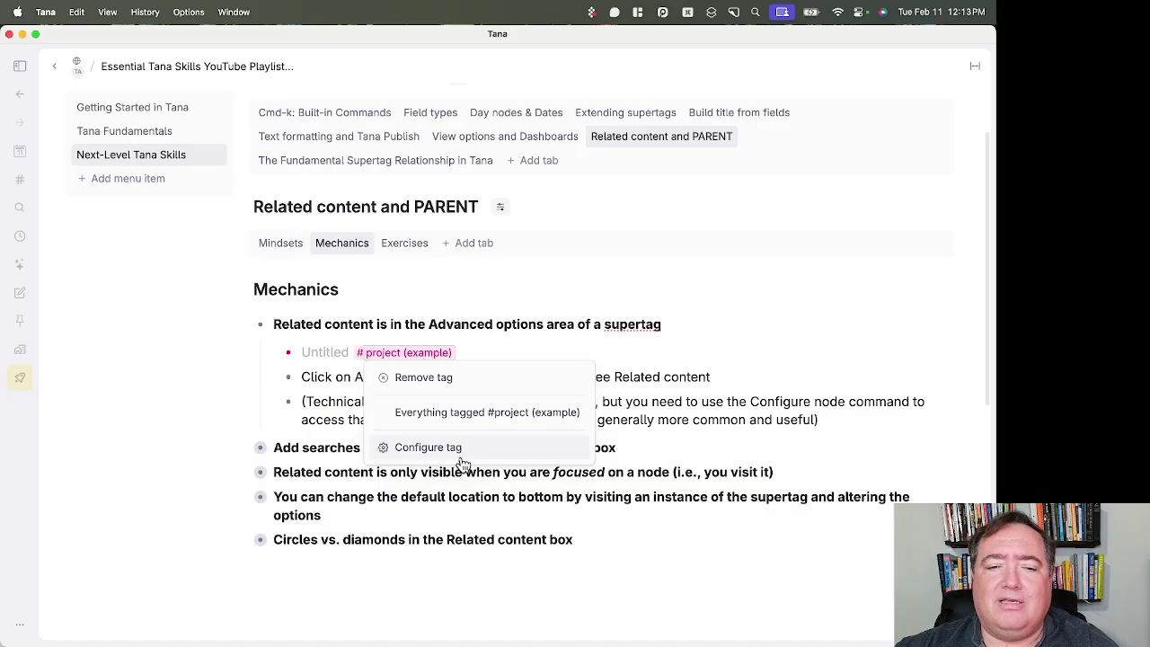
left_click(458, 455)
scroll(776, 410, "down", 2)
left_click(795, 499)
scroll(781, 467, "down", 10)
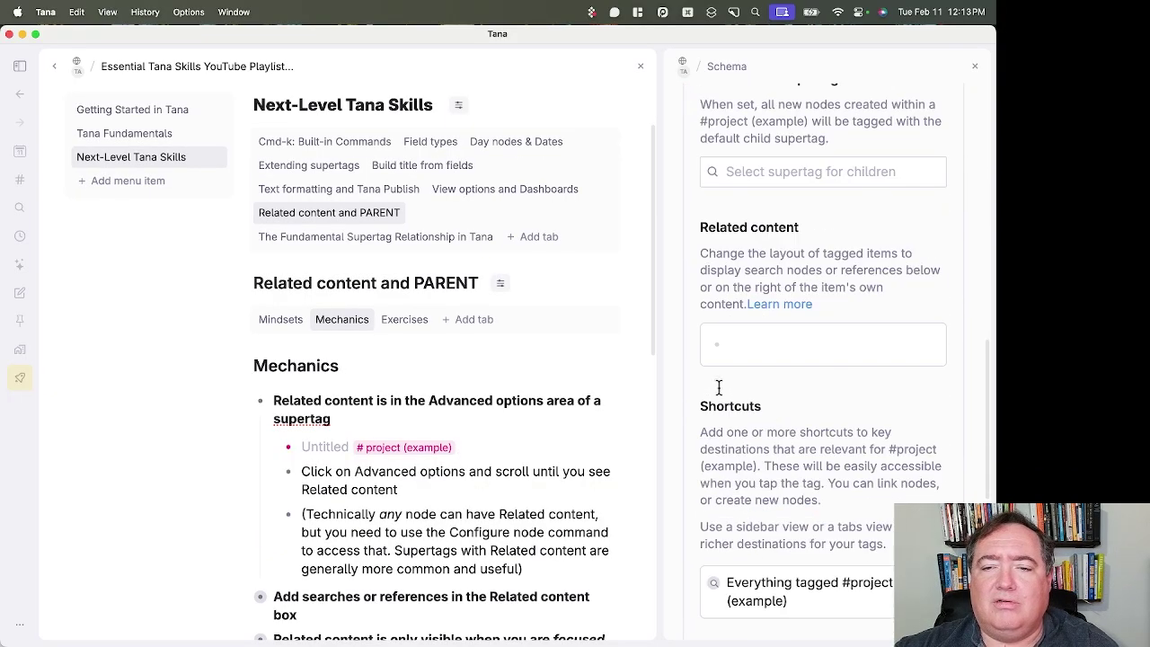
- Add a Related content 'Tasks' search for #task (example) with Project set to PARENT
left_click(732, 345)
type("Tasks")
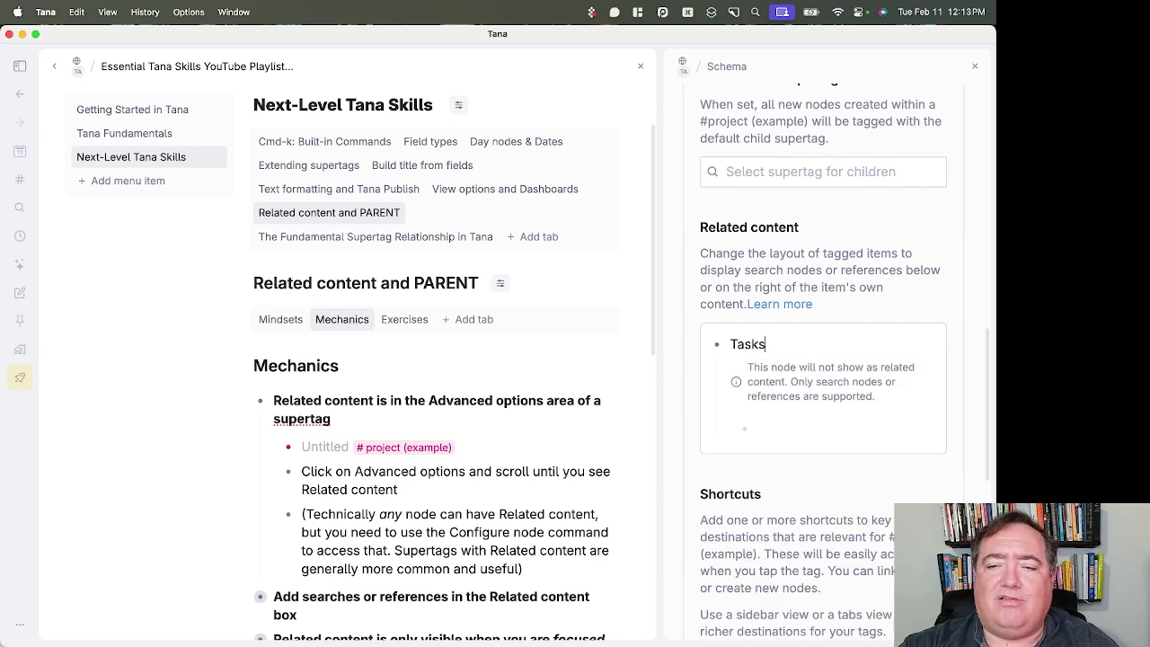
key("super+k")
type("search")
key("Down")
key("Down")
key("Down")
key("Return")
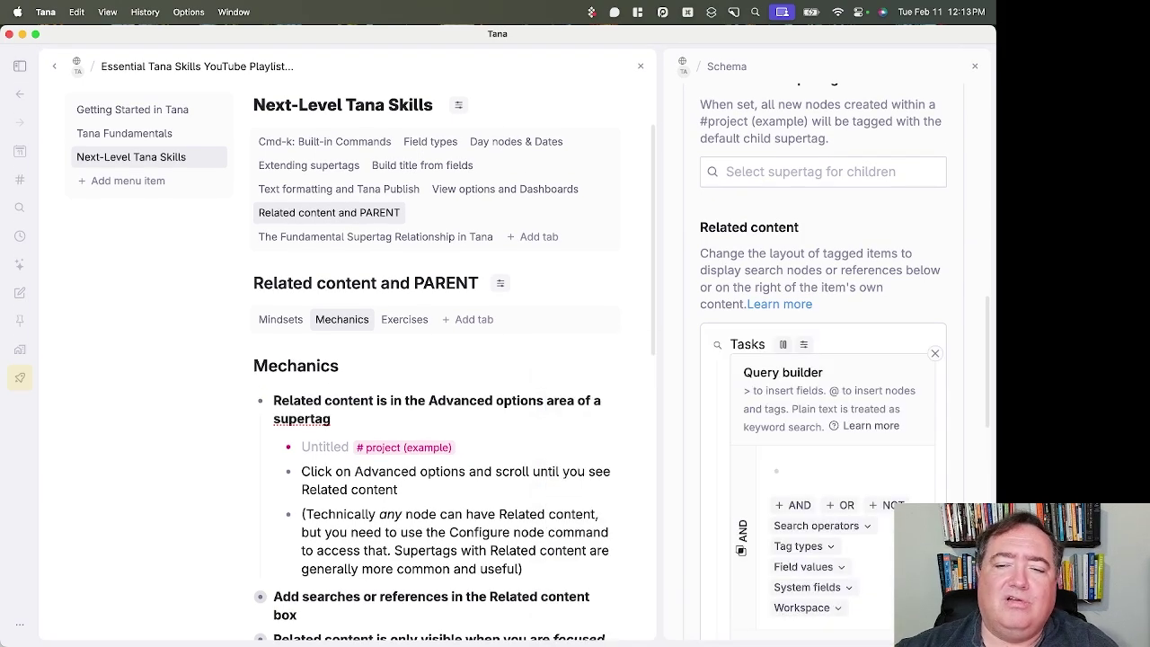
type("#ta")
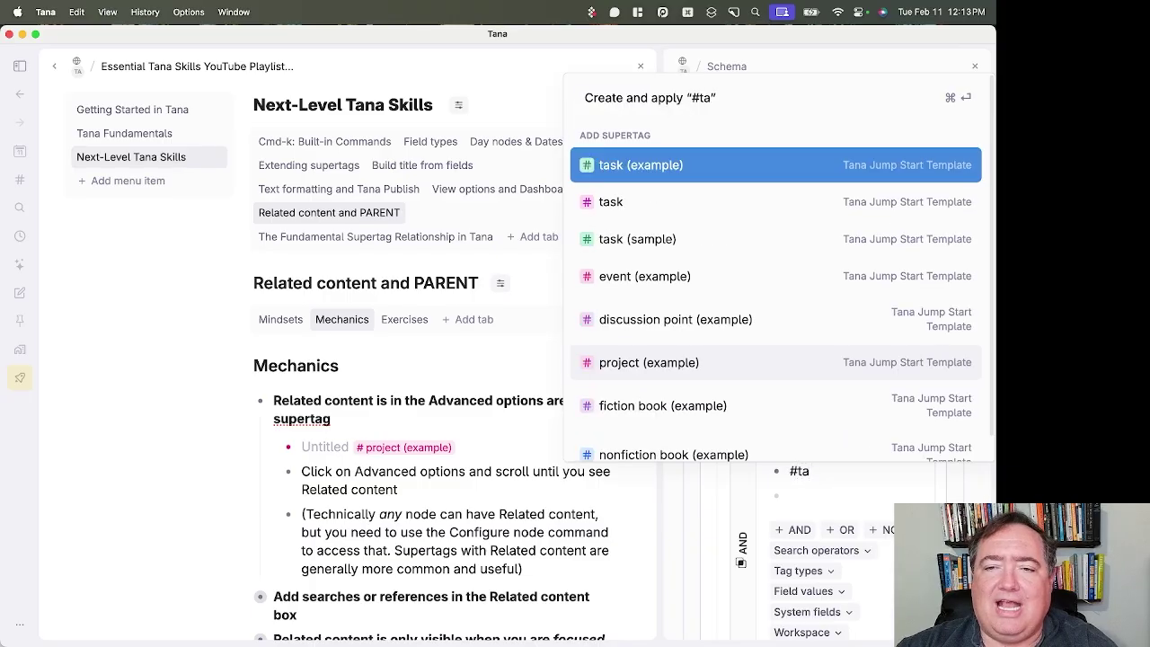
key("Return")
type(">")
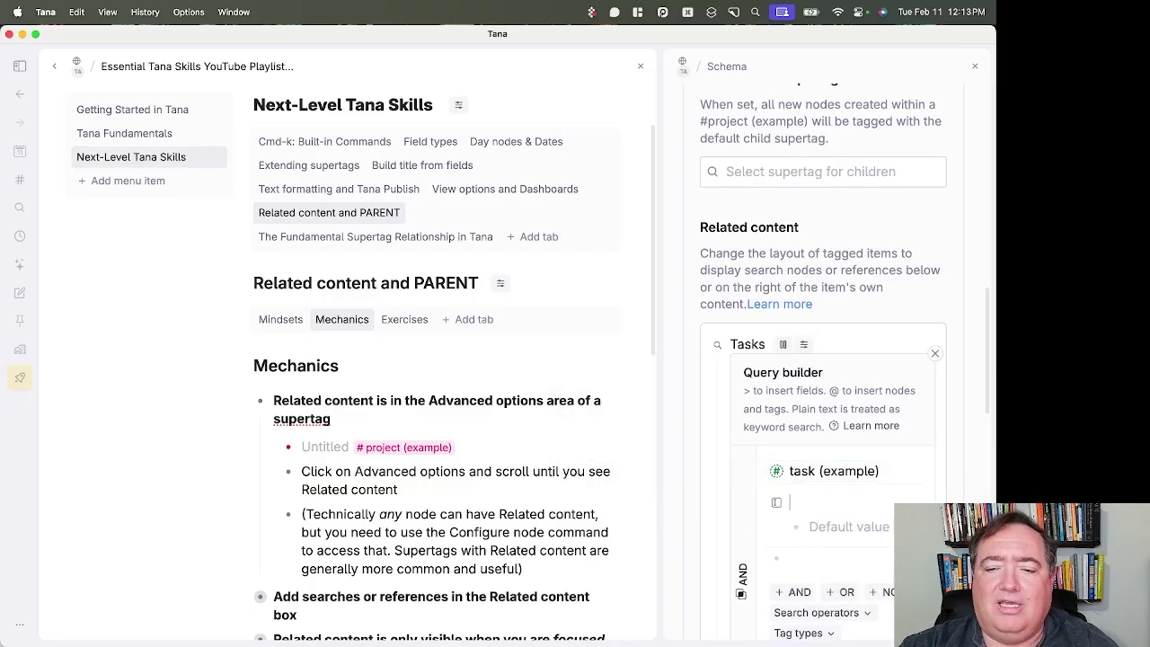
type("Proj")
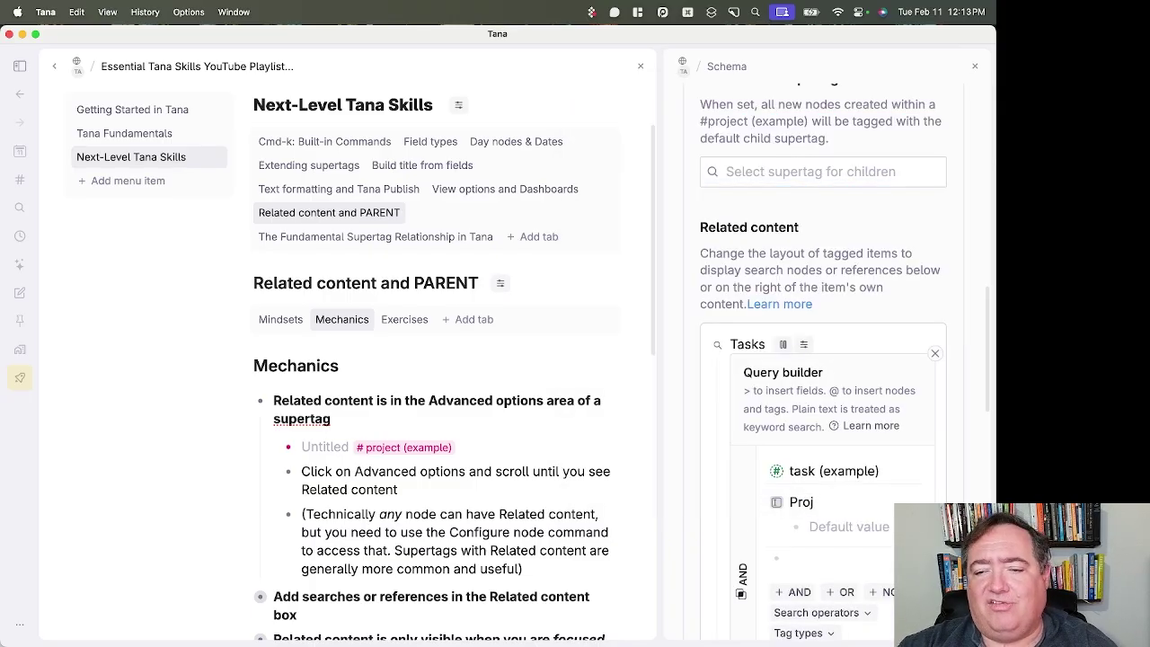
type("ect")
type("PARENT")
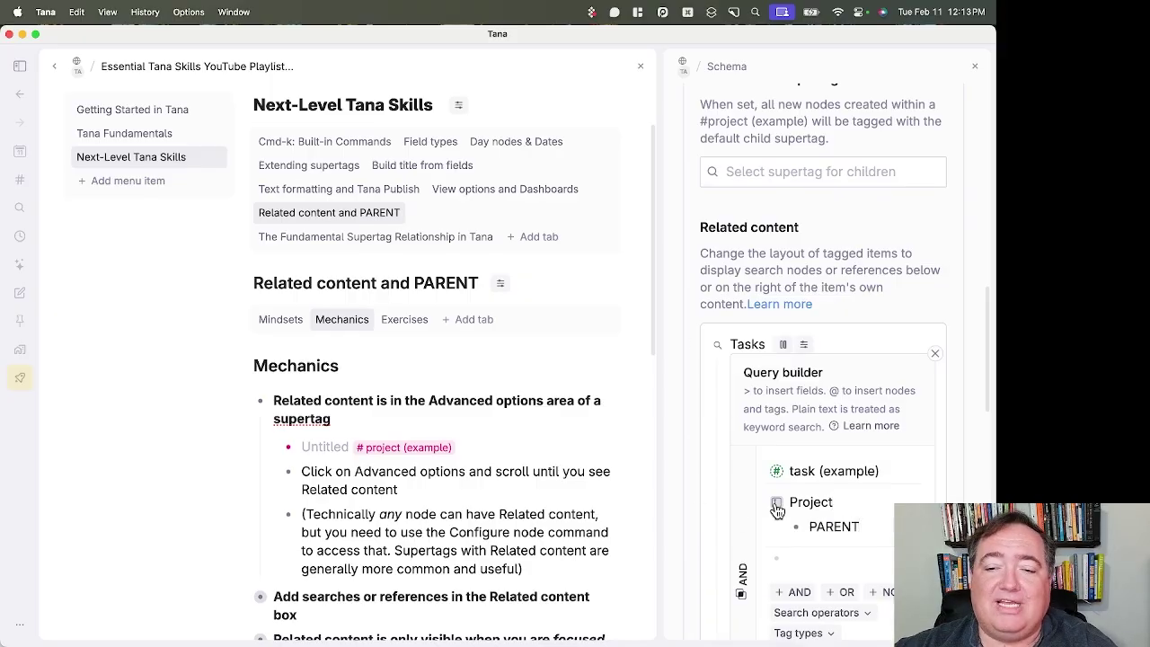
- Make the Project field an Options from supertag field using project (example)
left_click(777, 502)
left_click(803, 568)
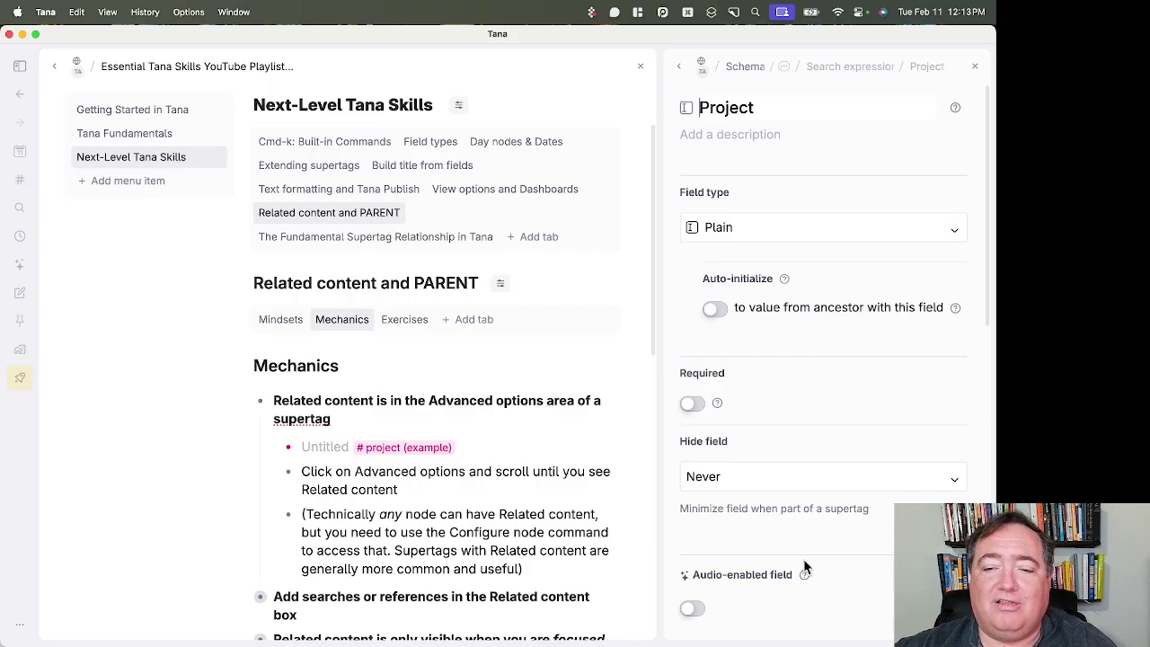
left_click(770, 233)
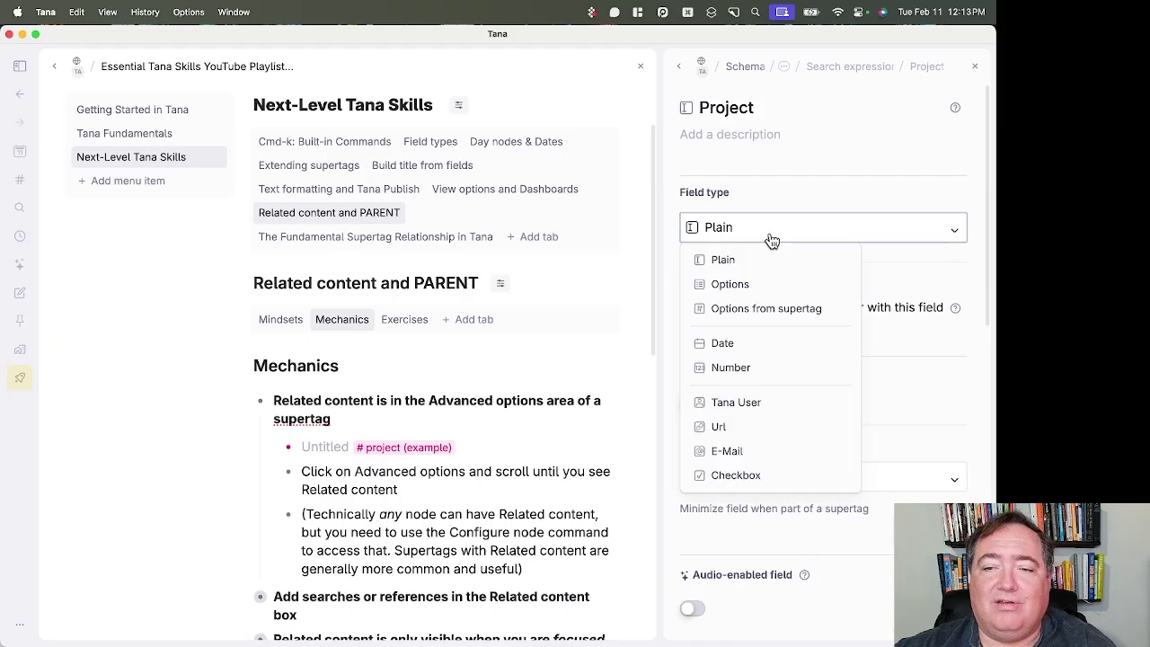
left_click(754, 307)
left_click(761, 300)
type("pro")
key("Return")
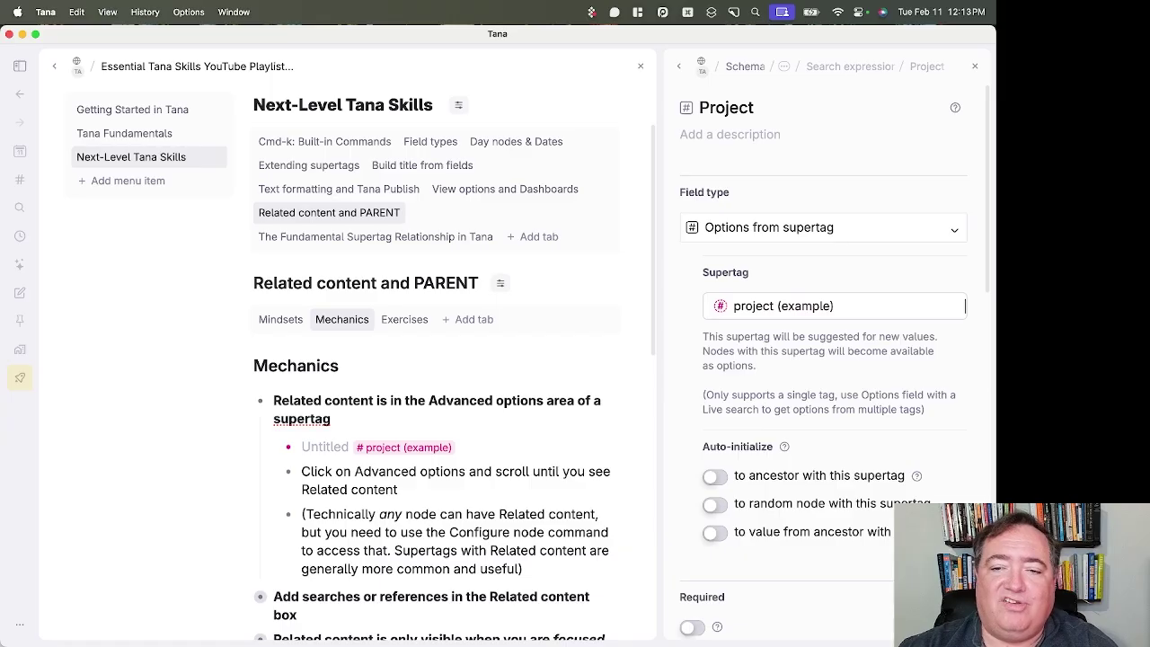
- Return to the project (example) supertag settings and expand its advanced options
left_click(679, 67)
scroll(821, 372, "down", 3)
left_click(806, 442)
scroll(806, 442, "down", 10)
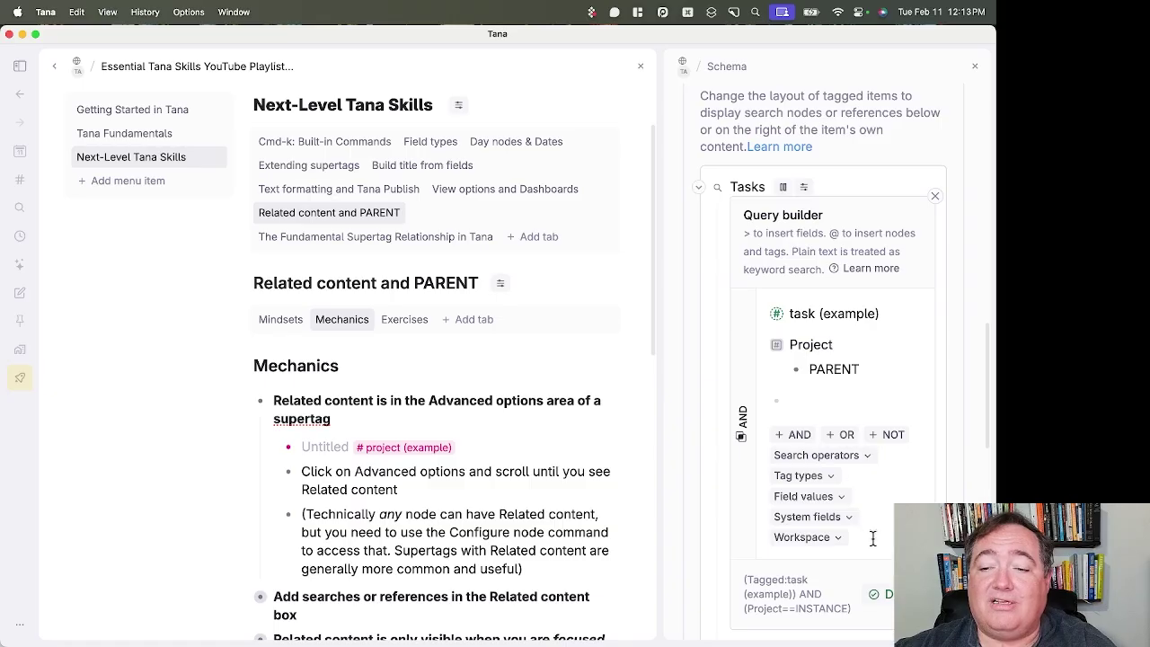
- Finish the Tasks query and name the project node 'Sample project'
left_click(889, 597)
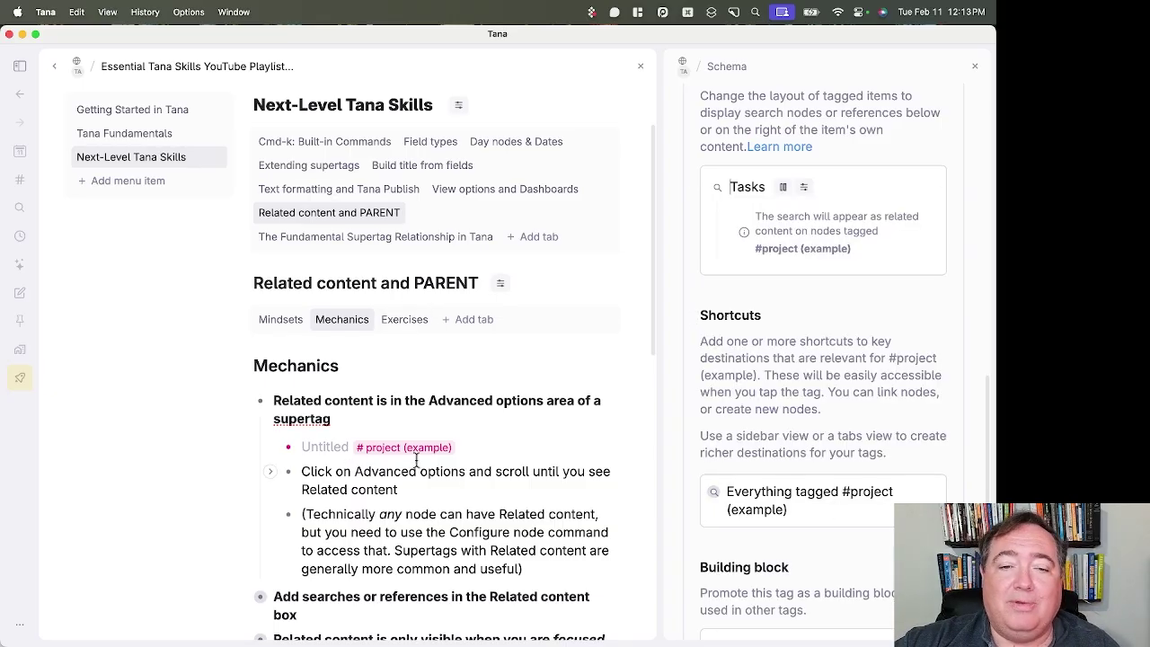
type("Sample ")
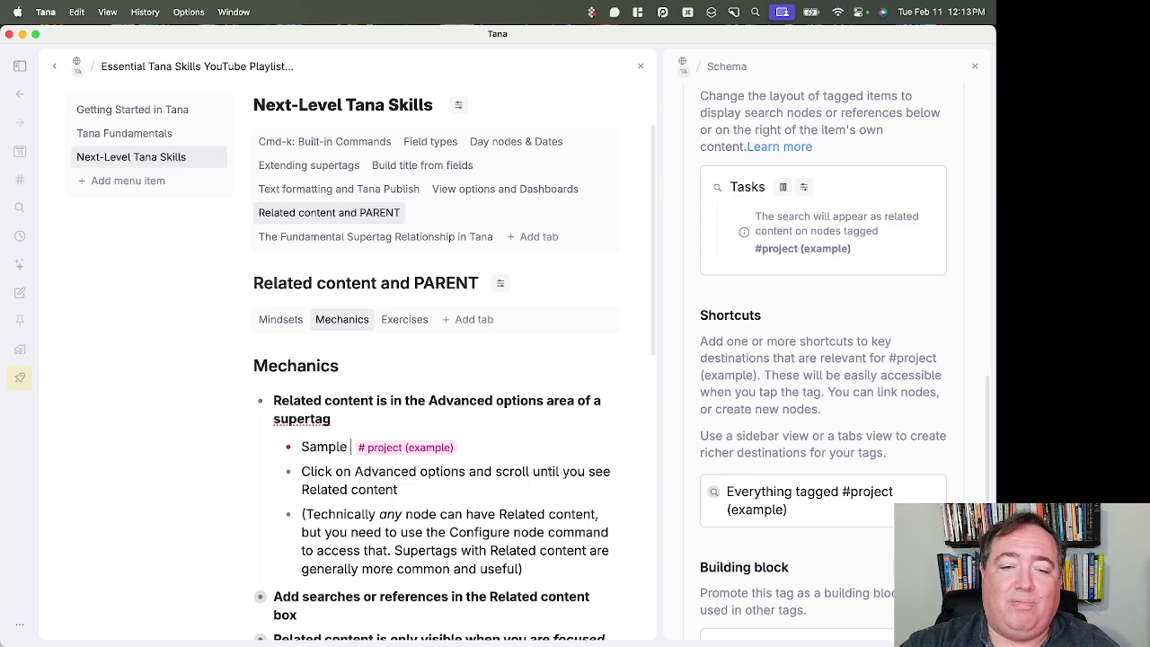
type("project")
key("Return")
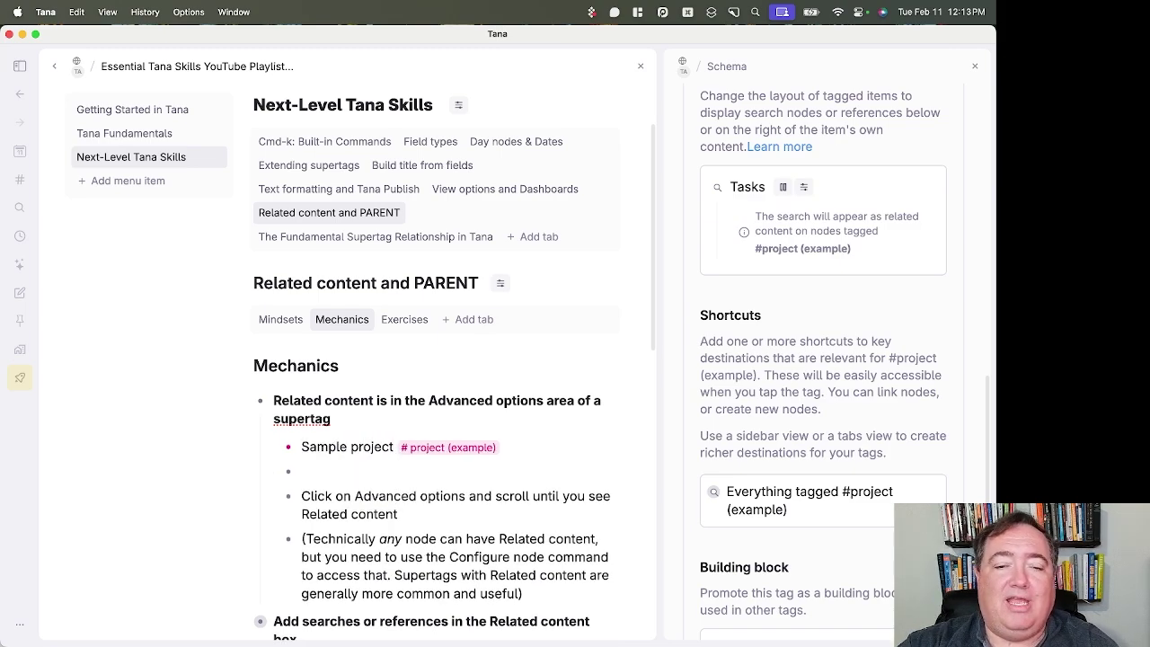
- Add a 'Sample task' node tagged #task (example) below it
type("#")
key("BackSpace")
type("Sample ")
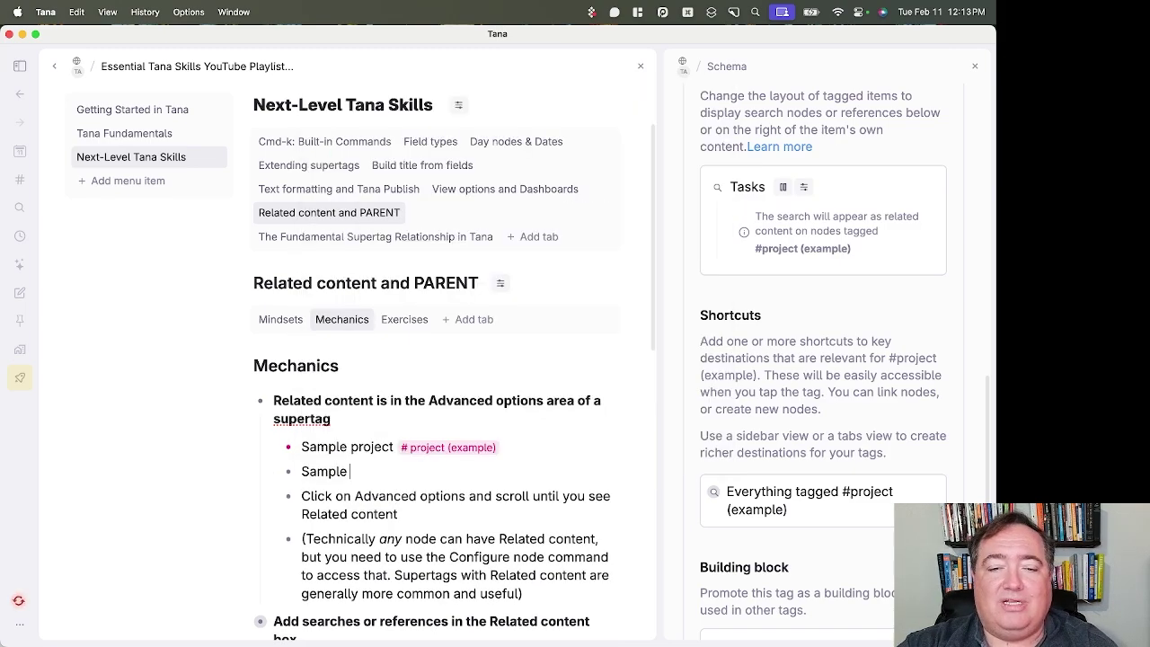
type("task#tas")
key("Return")
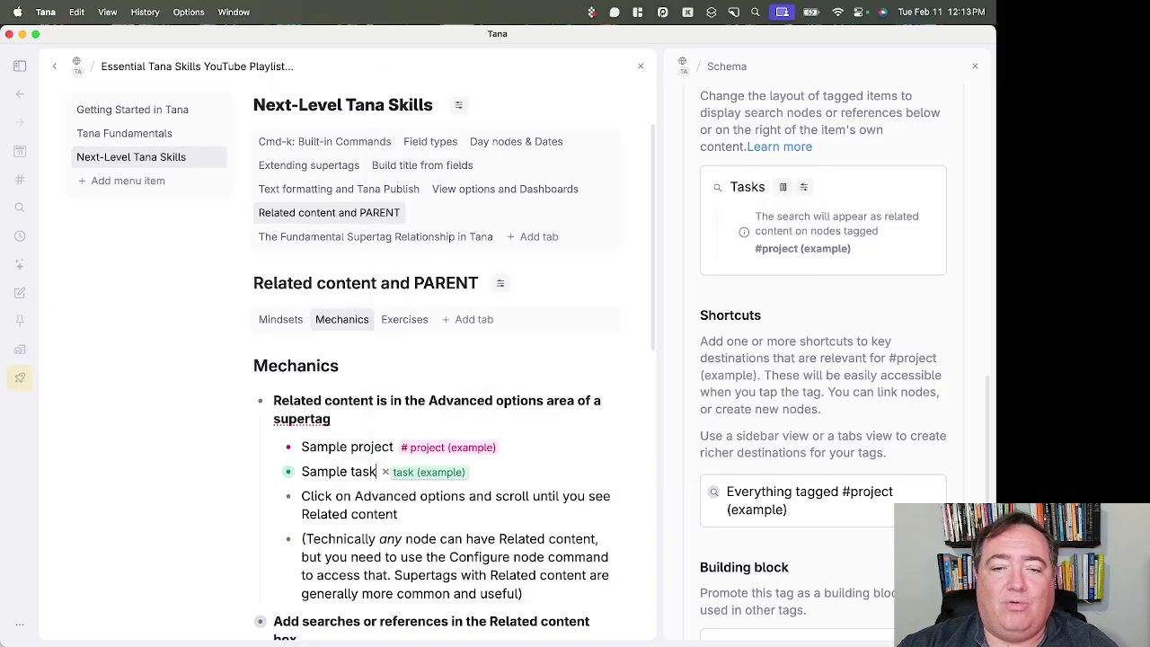
- Open the task (example) settings, expand its content template, and start a 'proj' field
left_click(437, 472)
left_click(455, 566)
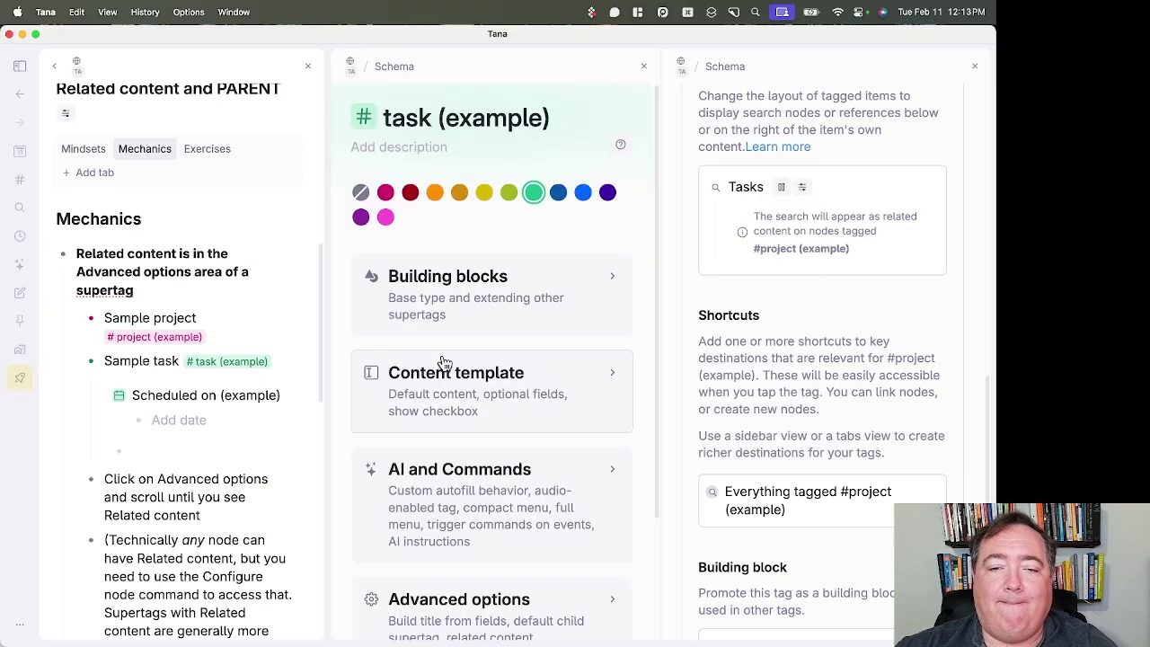
left_click(441, 379)
left_click(408, 564)
type(">")
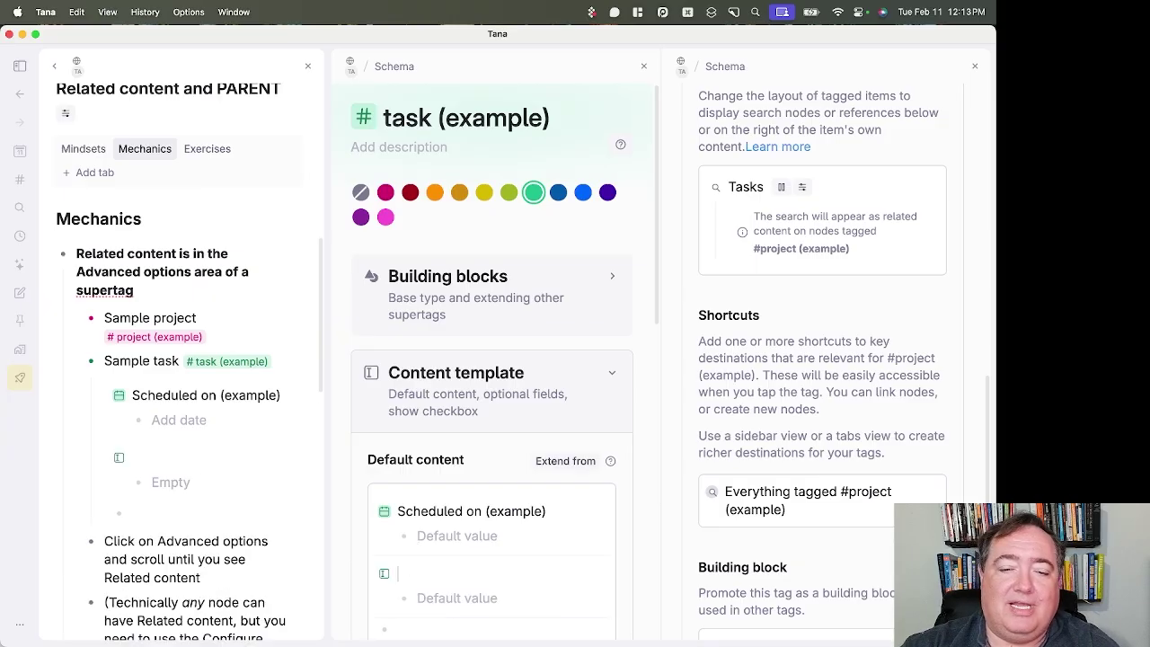
type("proj")
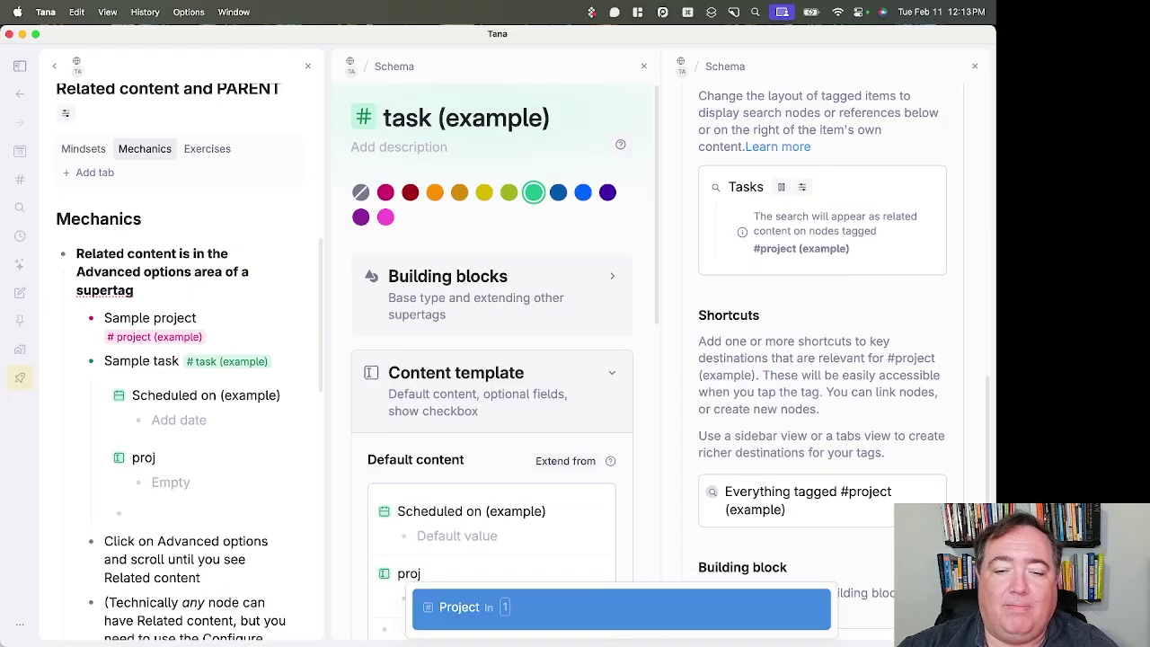
- Add a Project field to the task template, set Sample task's Project to Sample project, and view Sample project
key("Return")
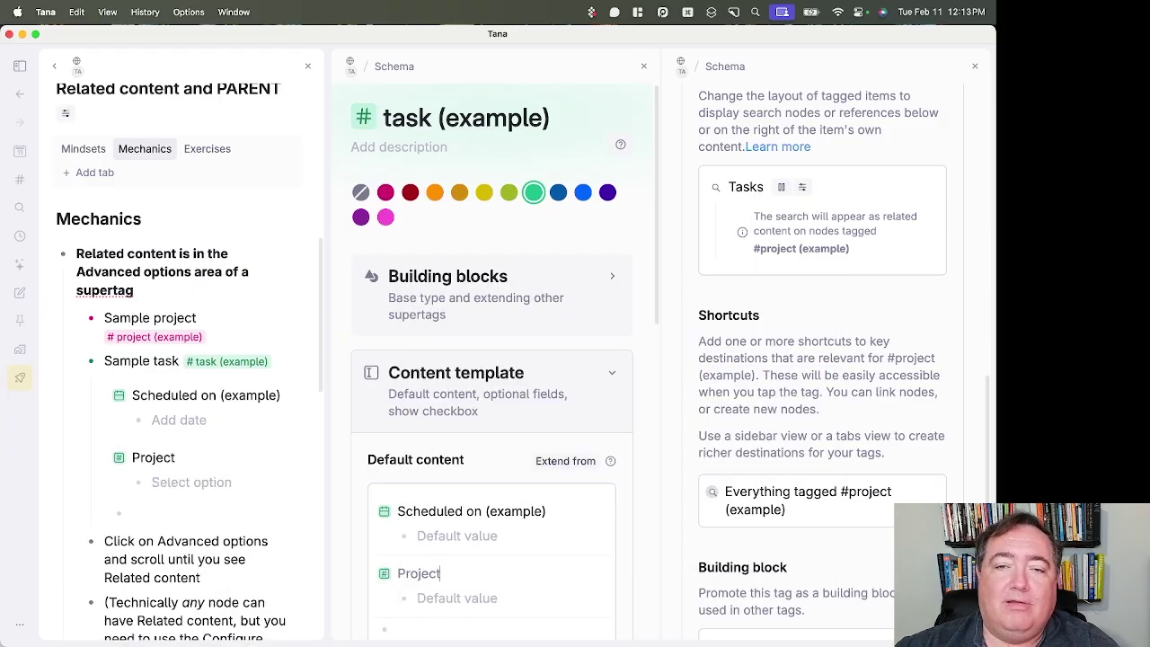
left_click(644, 72)
left_click(404, 486)
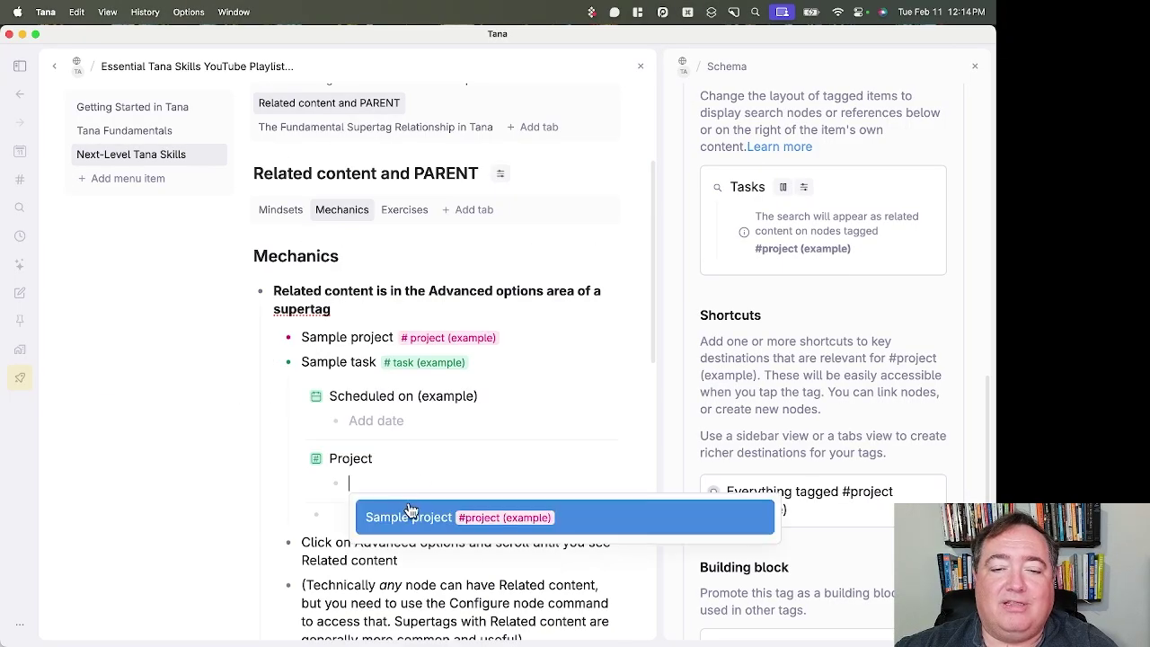
left_click(411, 518)
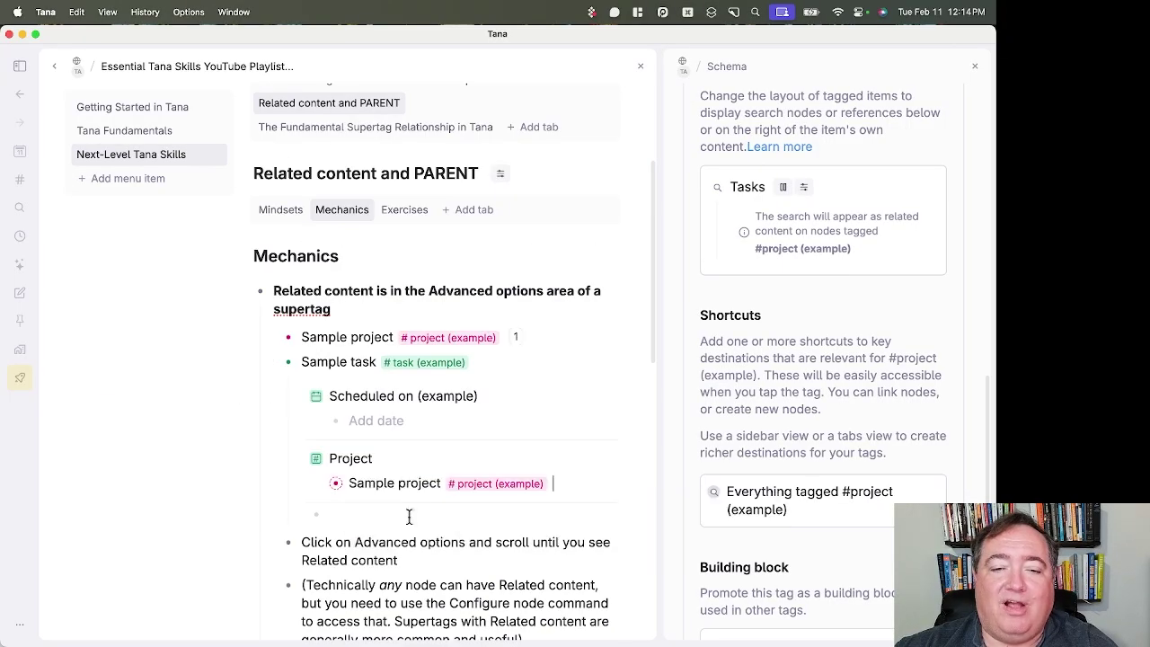
left_click(288, 339)
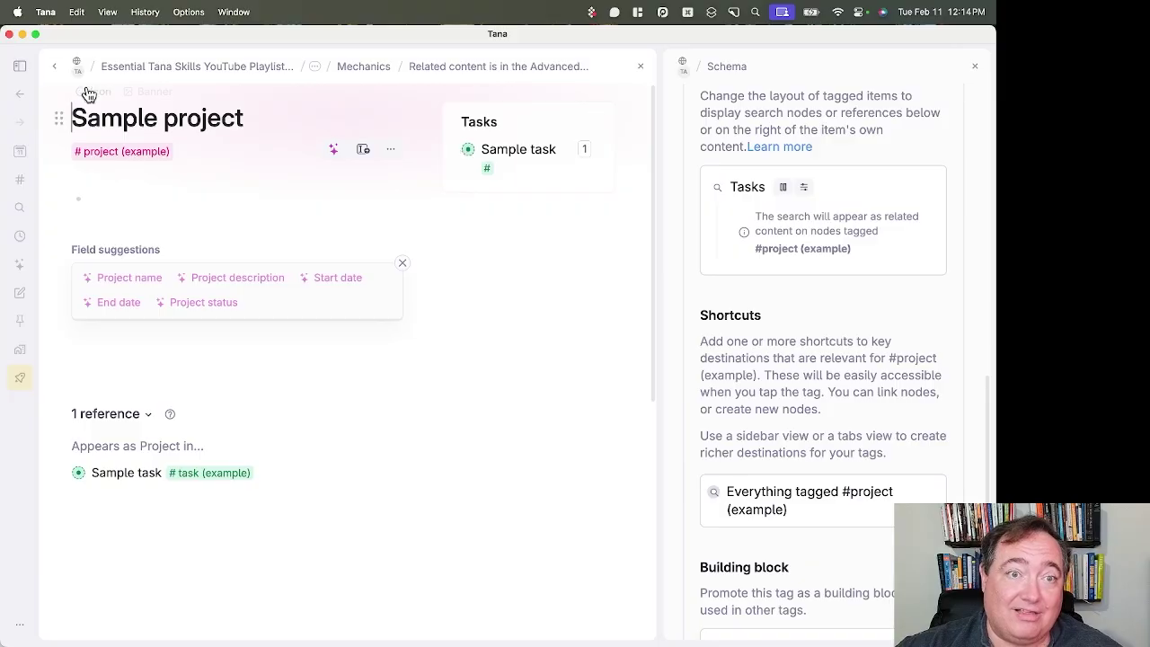
left_click(56, 70)
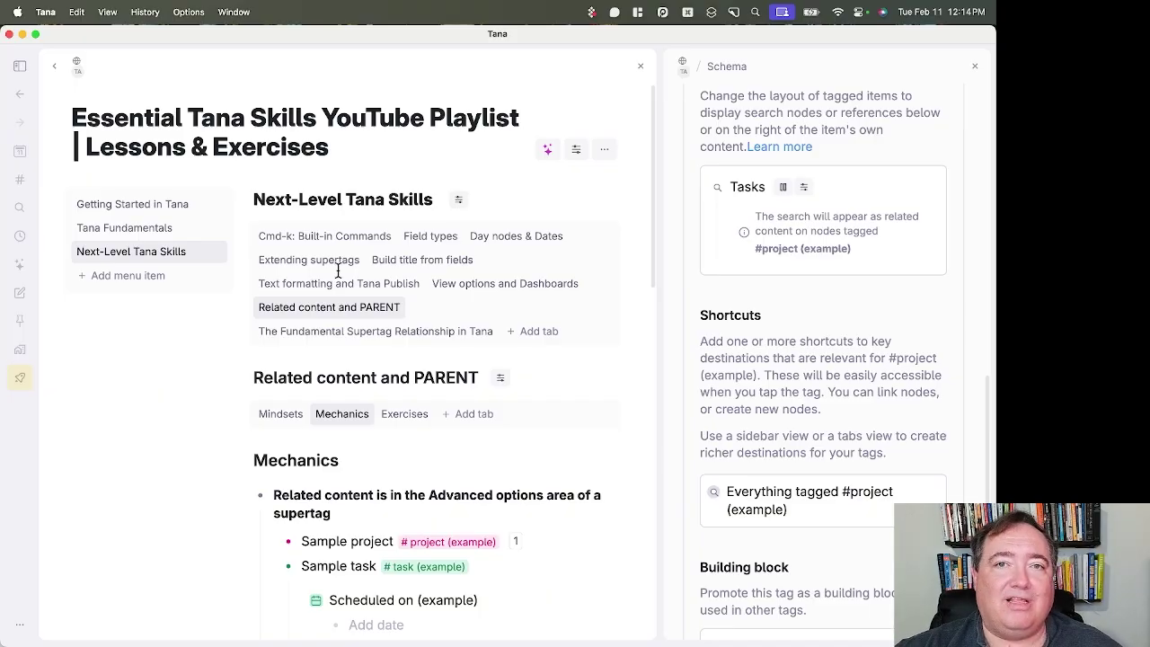
- Collapse the sample examples and expand the notes on searches, PARENT, and when related content shows
scroll(372, 345, "down", 3)
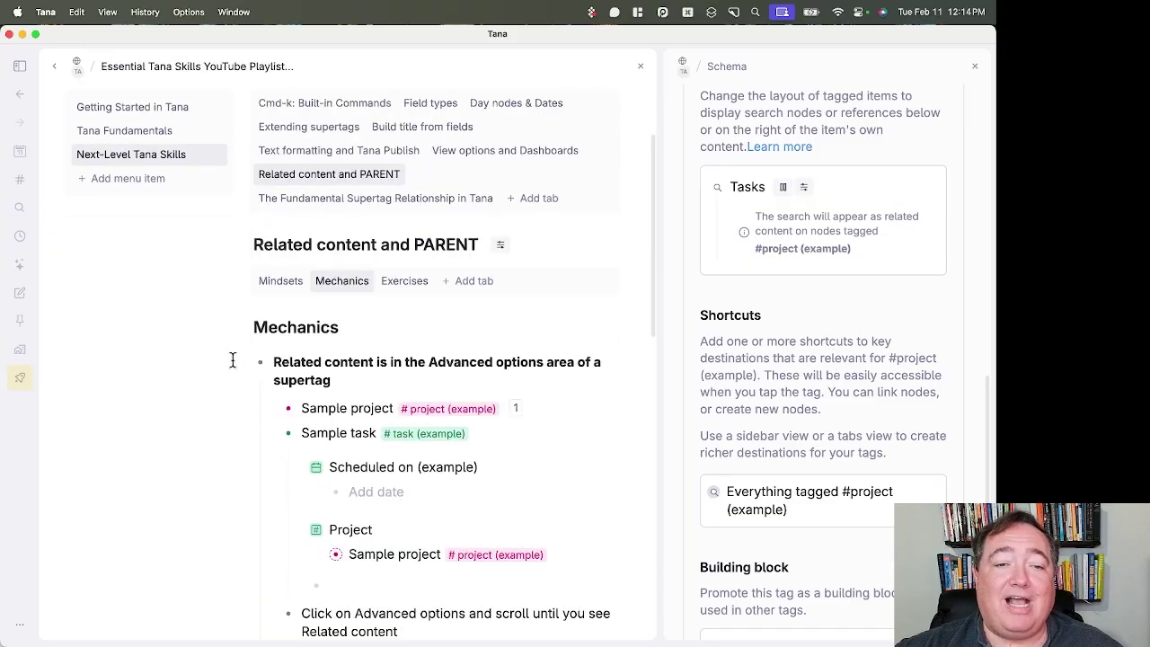
left_click(242, 367)
scroll(404, 404, "down", 2)
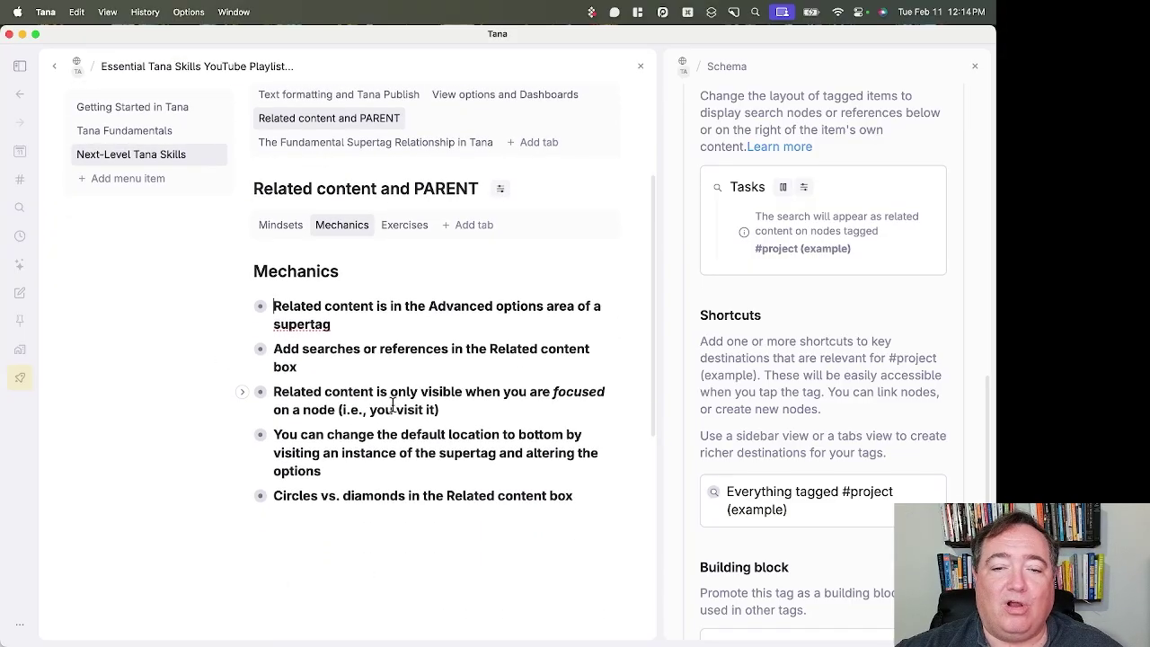
left_click(242, 349)
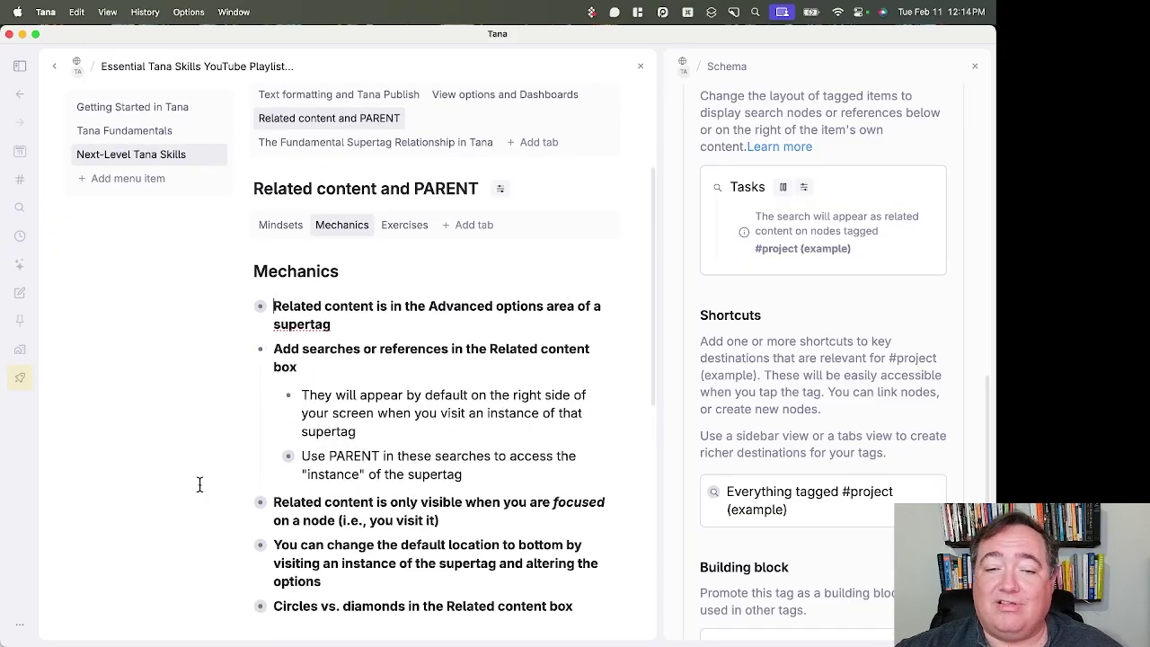
left_click(271, 456)
scroll(437, 419, "down", 1)
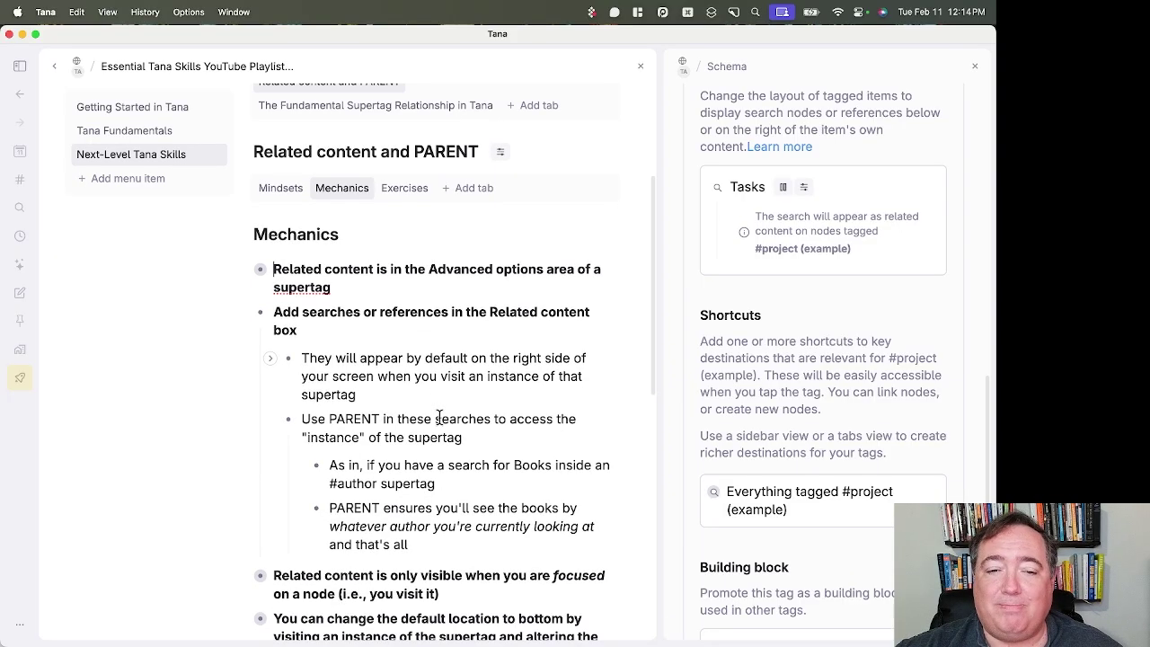
scroll(413, 432, "down", 1)
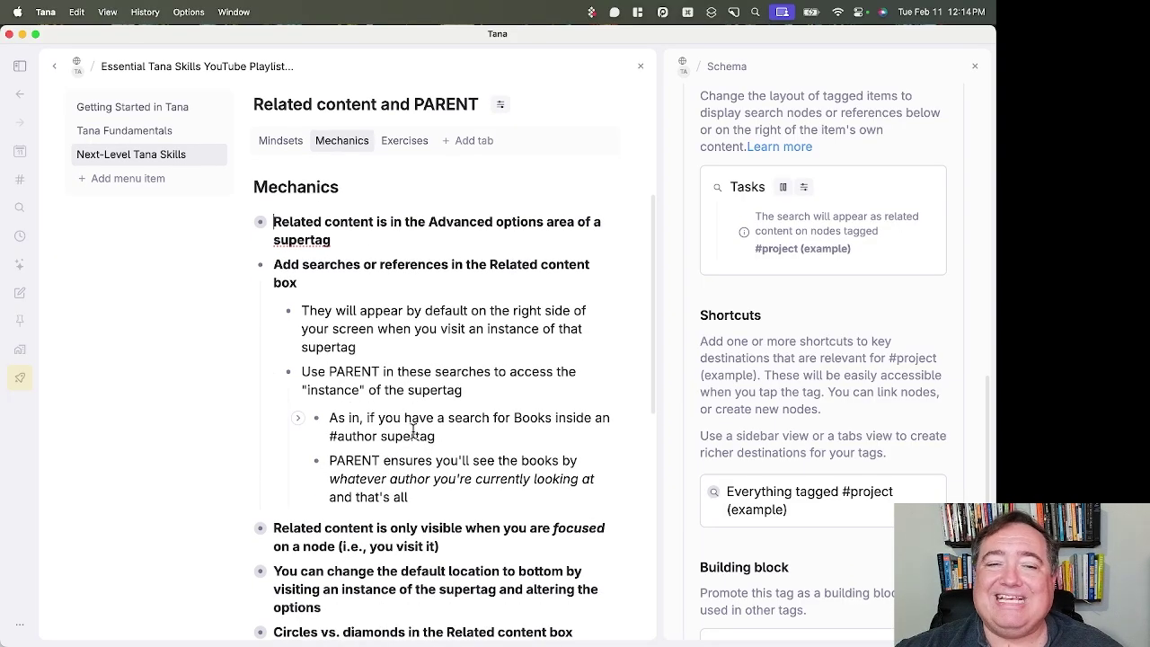
scroll(412, 432, "down", 1)
scroll(309, 445, "down", 2)
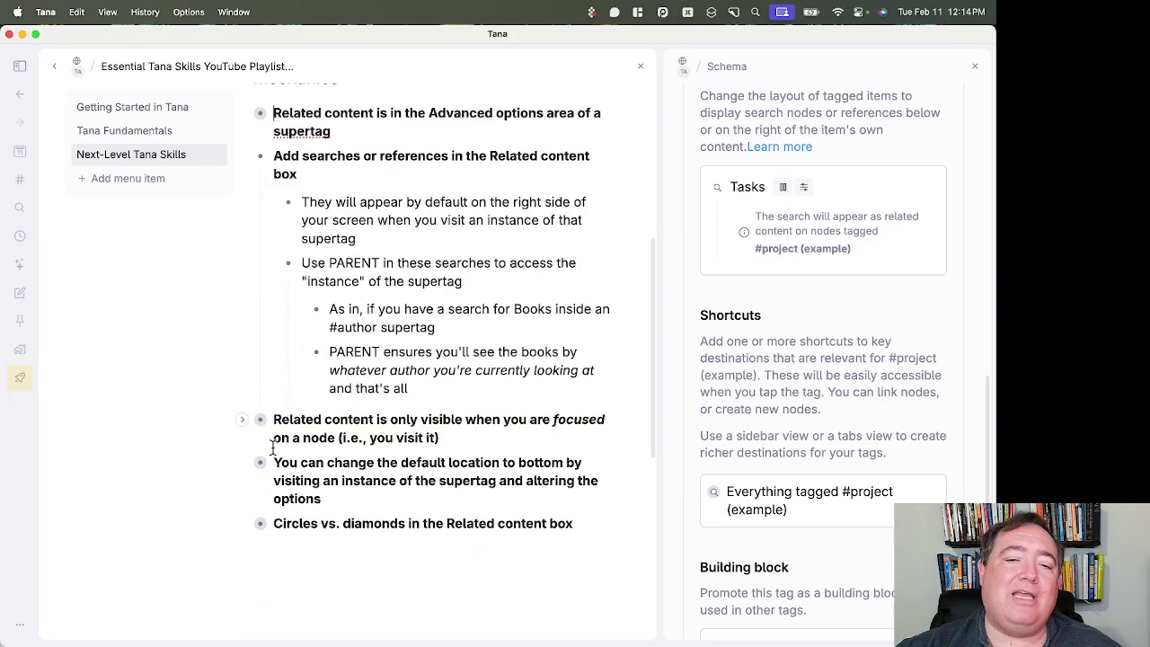
left_click(244, 419)
scroll(401, 452, "down", 1)
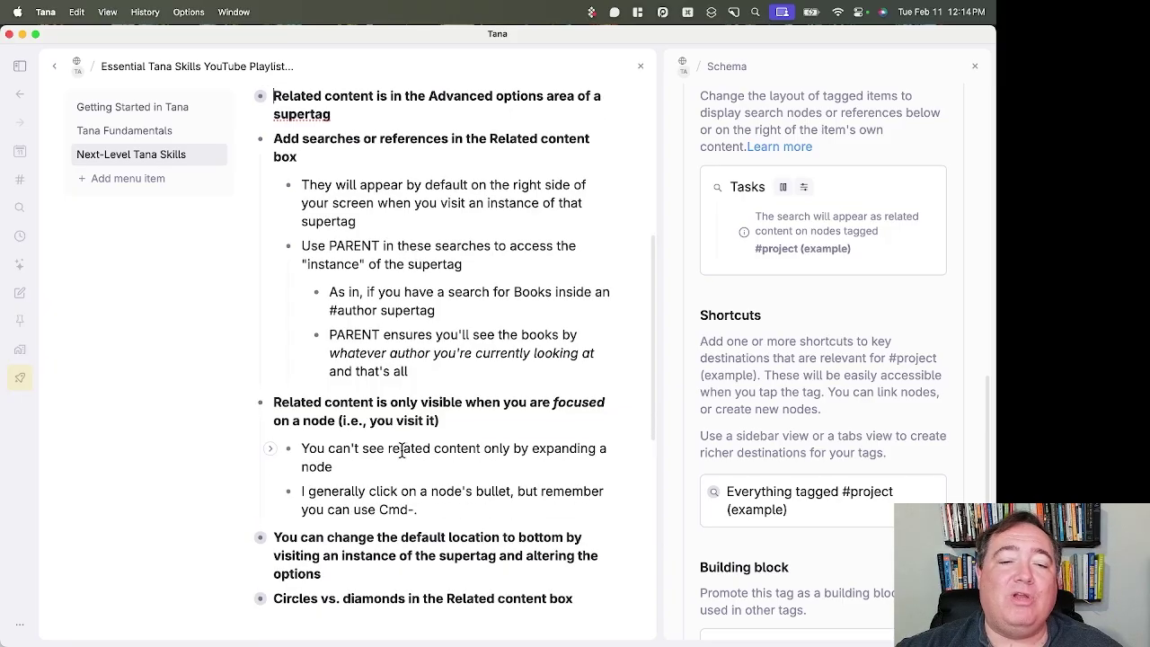
scroll(398, 485, "up", 6)
- Expand the sample bullet, view Sample project on its own page, and come back
left_click(244, 375)
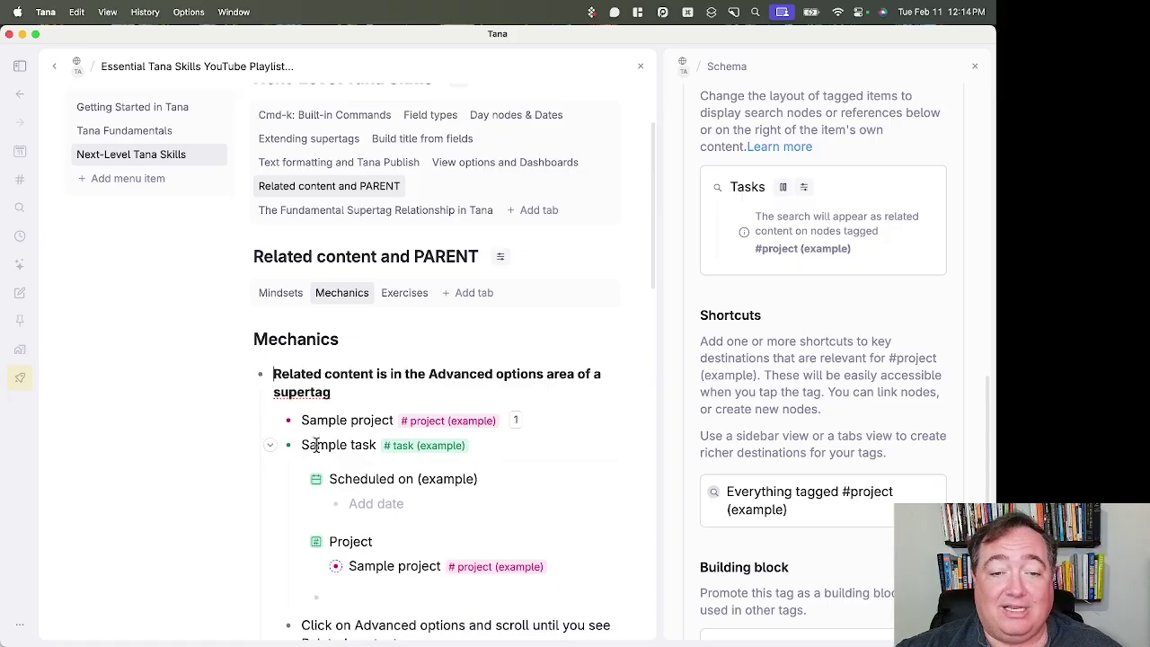
left_click(273, 421)
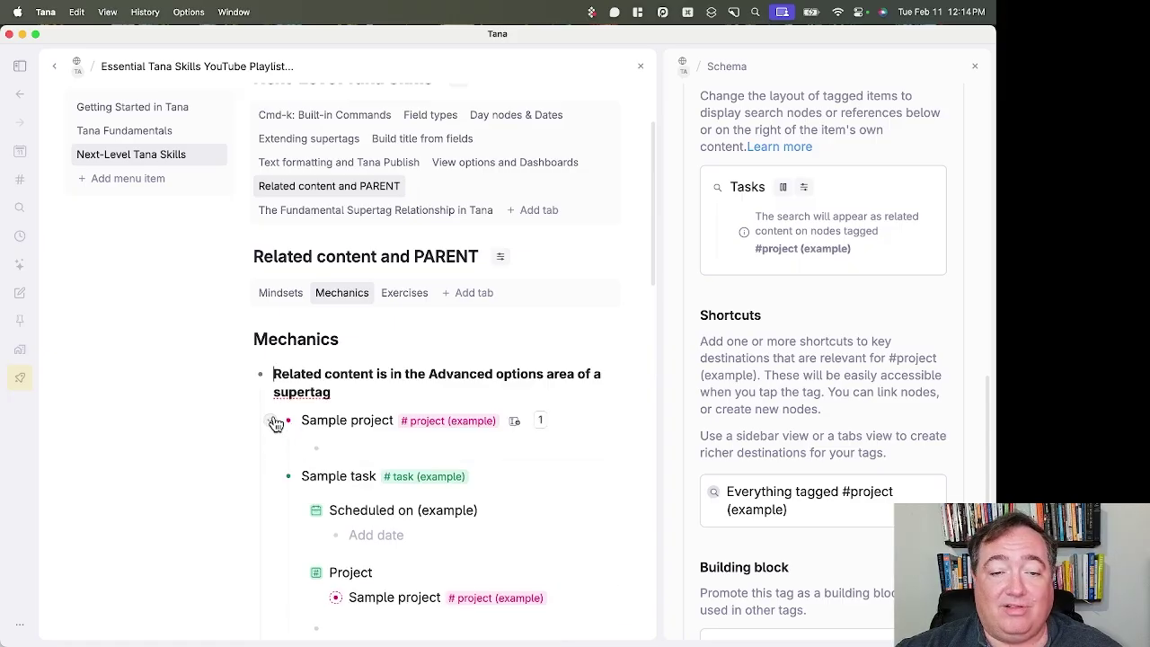
left_click(276, 423)
left_click(287, 421)
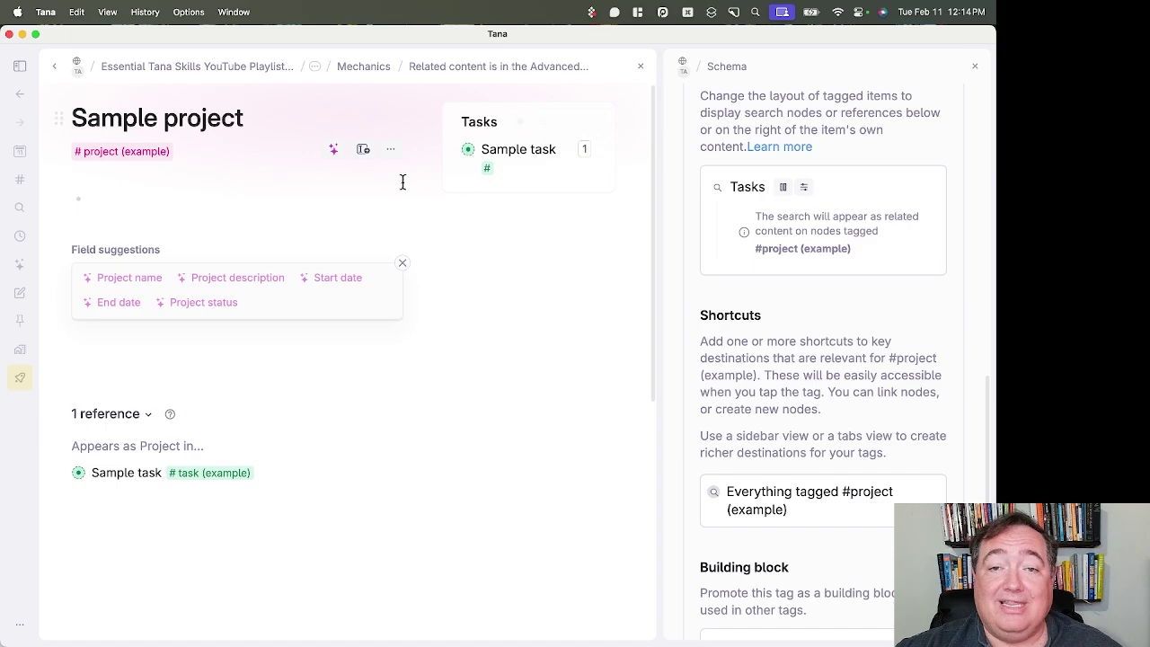
left_click(54, 72)
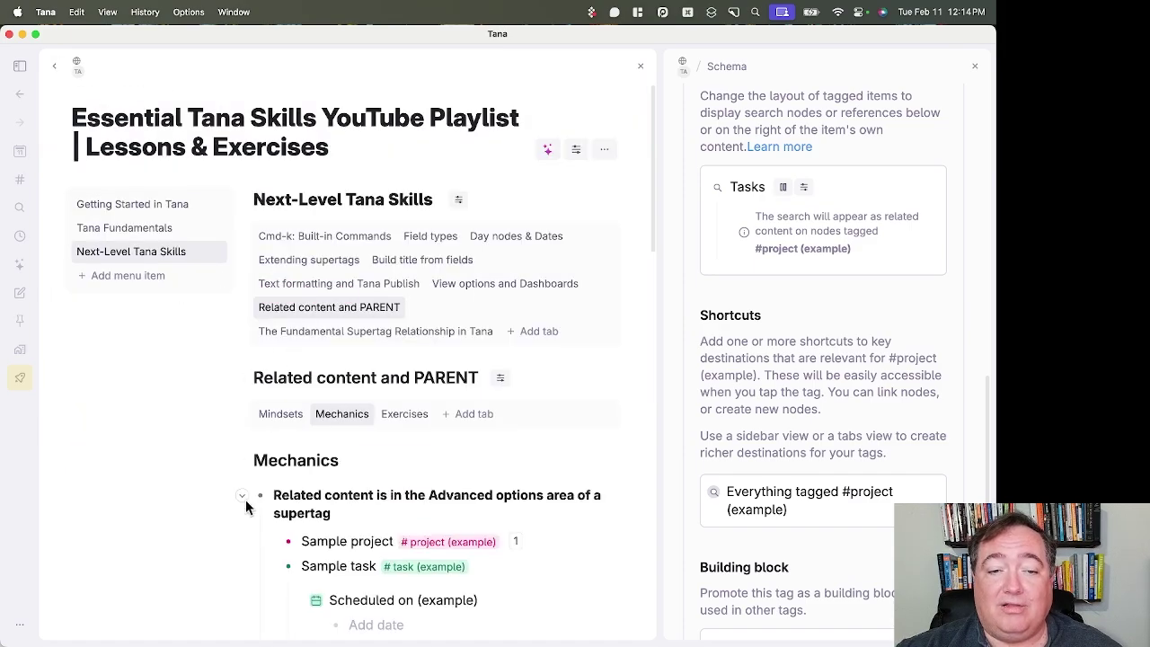
- Collapse the Related content note and expand the note about changing the default location
left_click(244, 499)
scroll(252, 490, "down", 5)
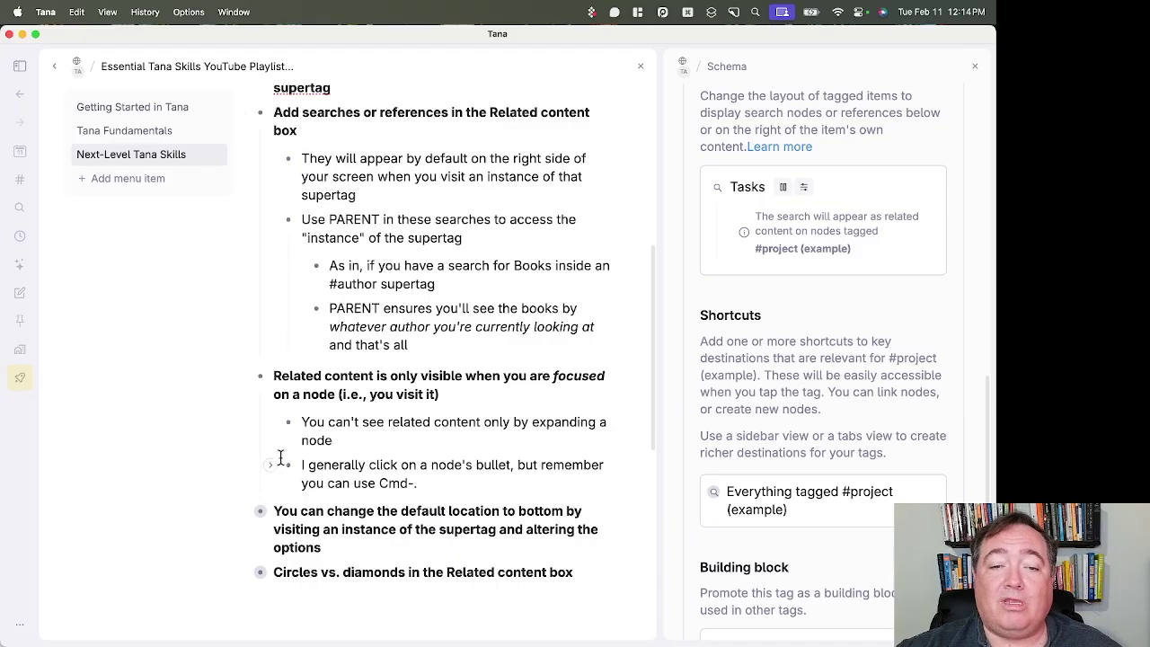
left_click(245, 455)
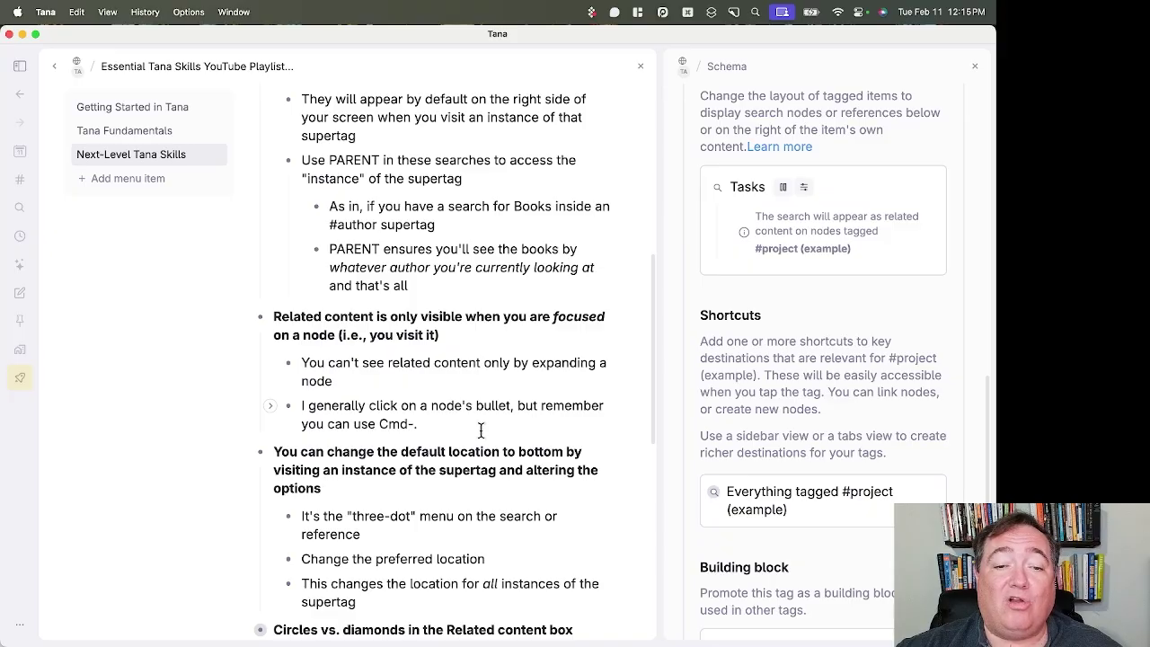
scroll(480, 431, "up", 5)
- Open Sample project and set the Tasks list's preferred area to Content bottom
left_click(246, 203)
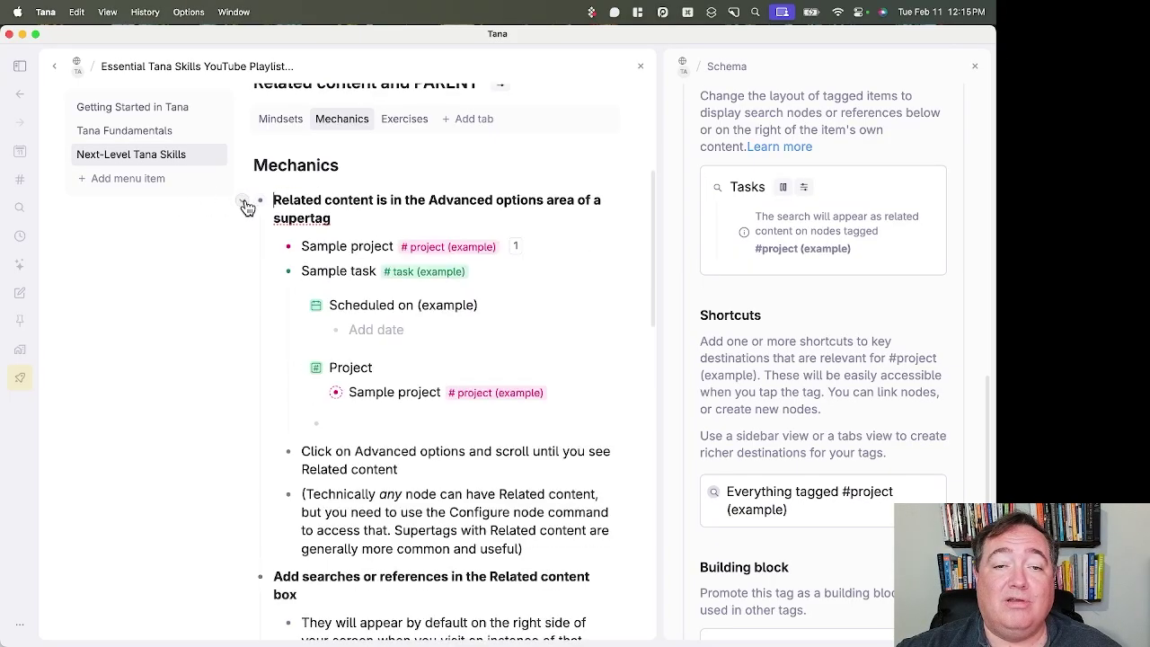
left_click(288, 246)
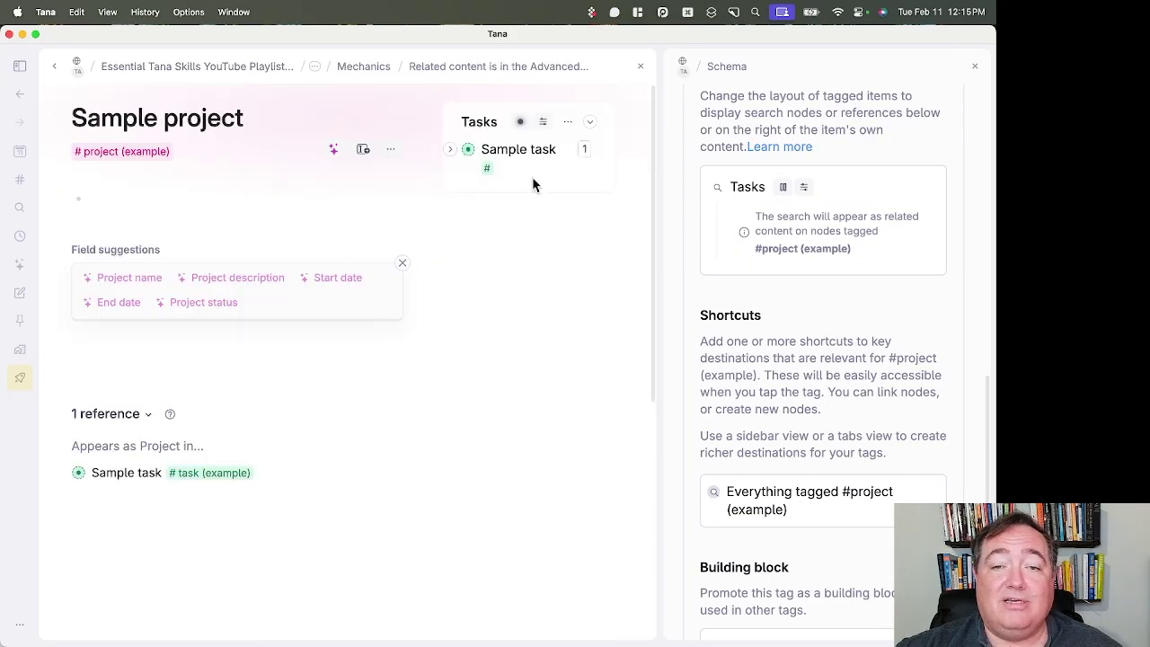
left_click(567, 126)
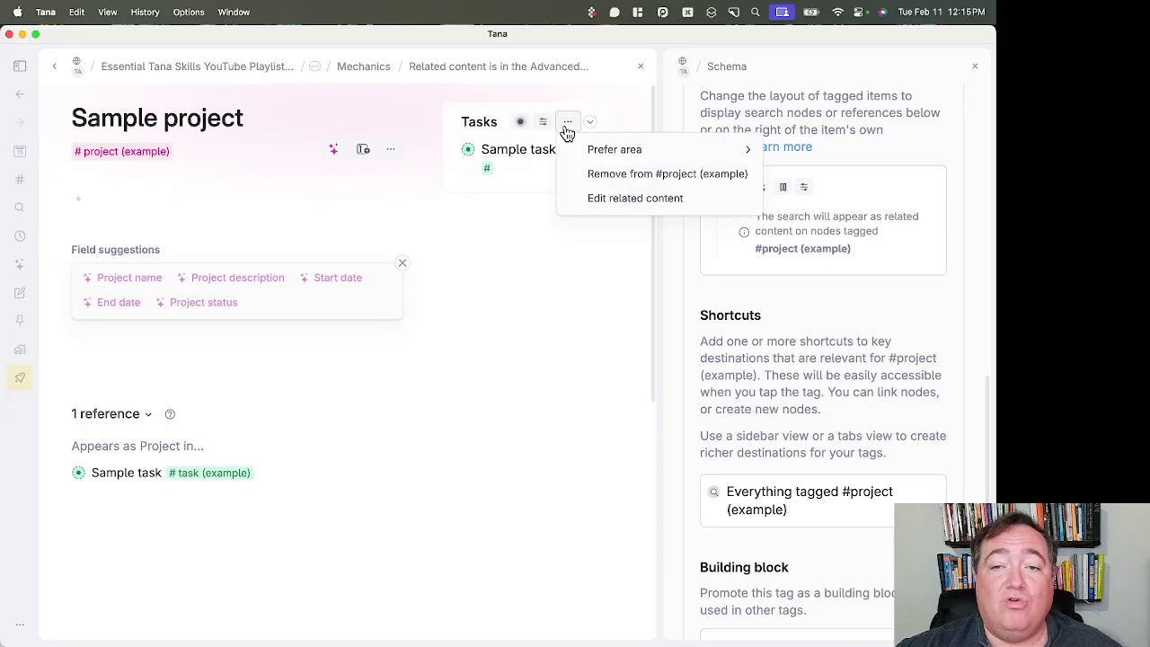
mouse_move(593, 154)
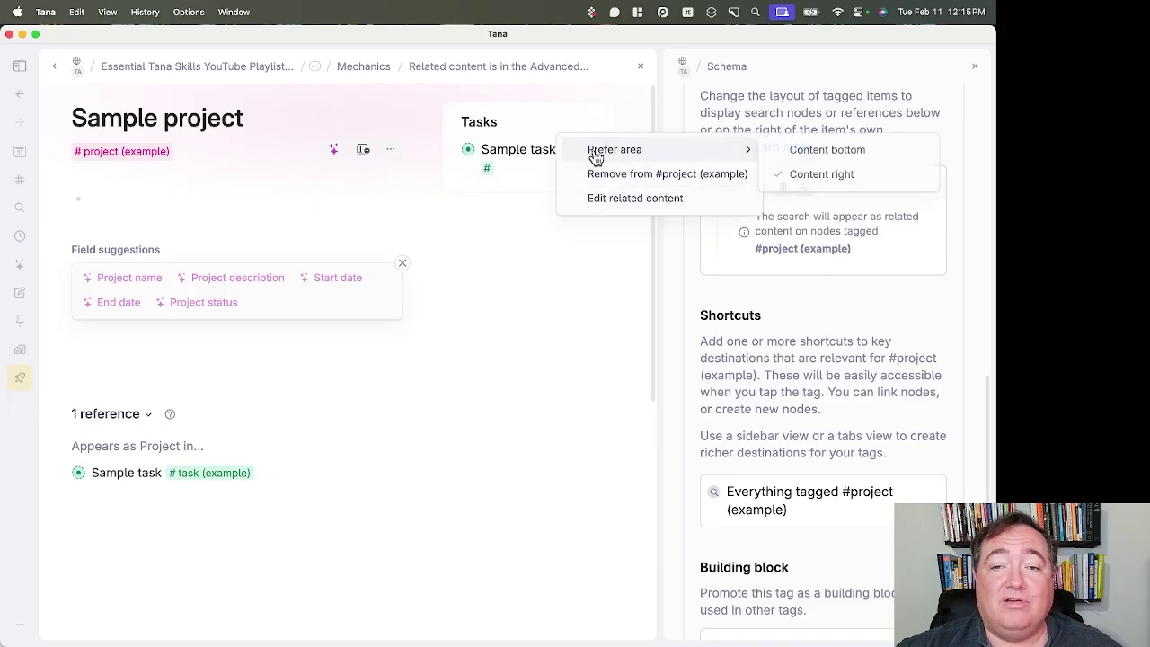
left_click(799, 153)
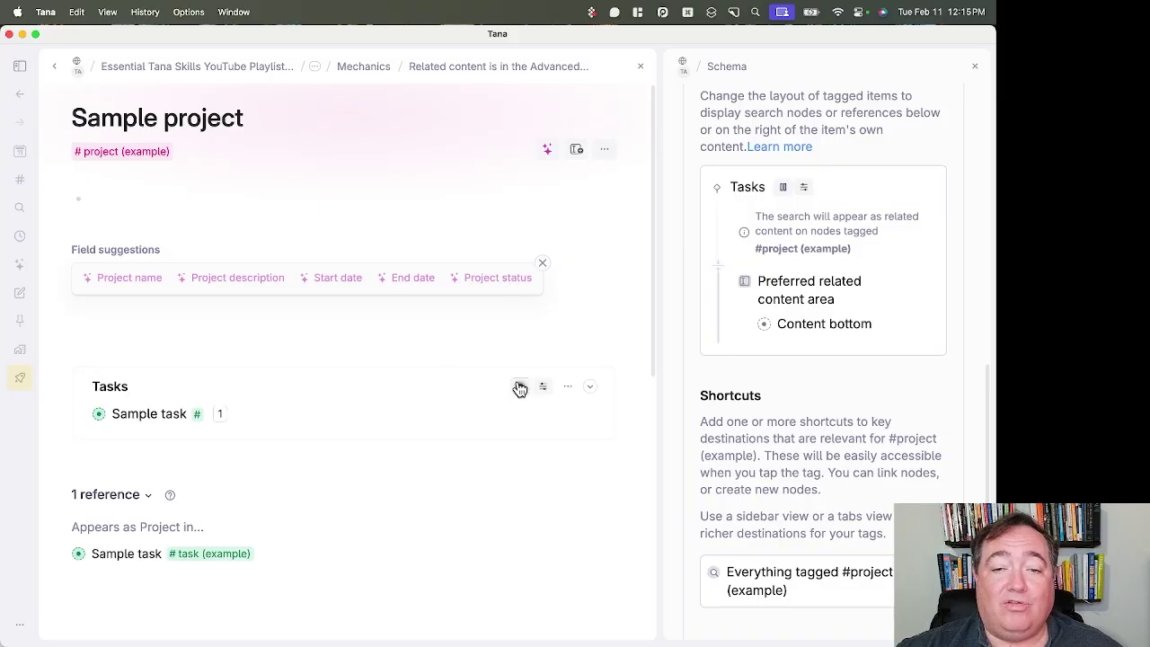
- Switch the Tasks list's preferred area to Content right and return to the playlist page
left_click(577, 386)
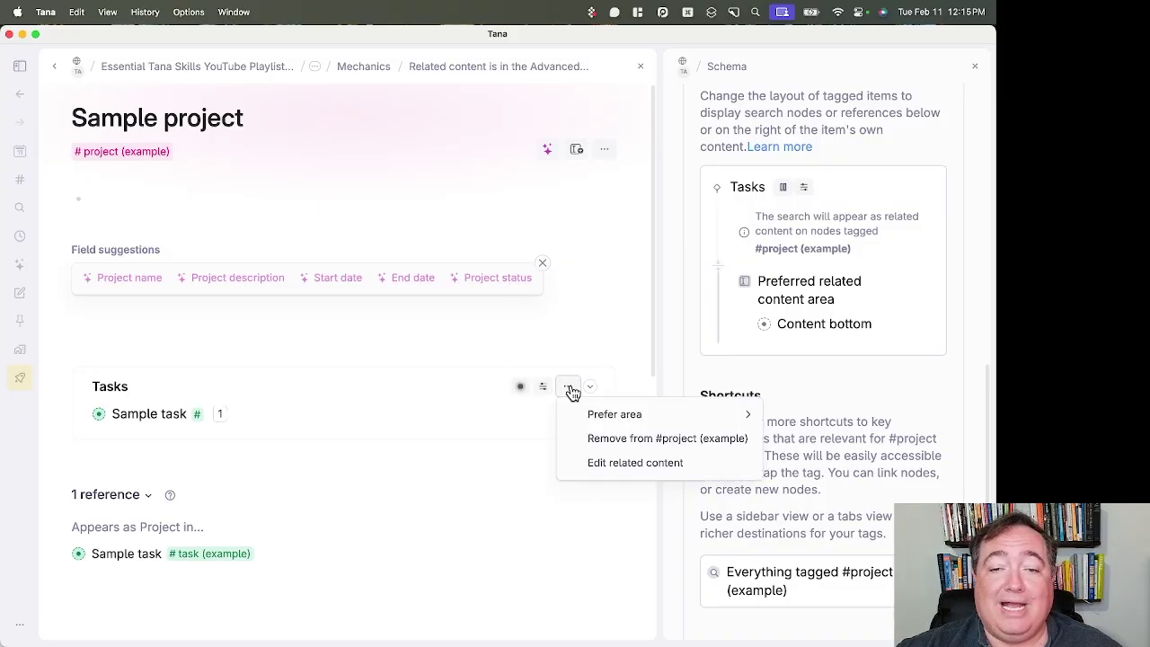
mouse_move(729, 410)
left_click(801, 436)
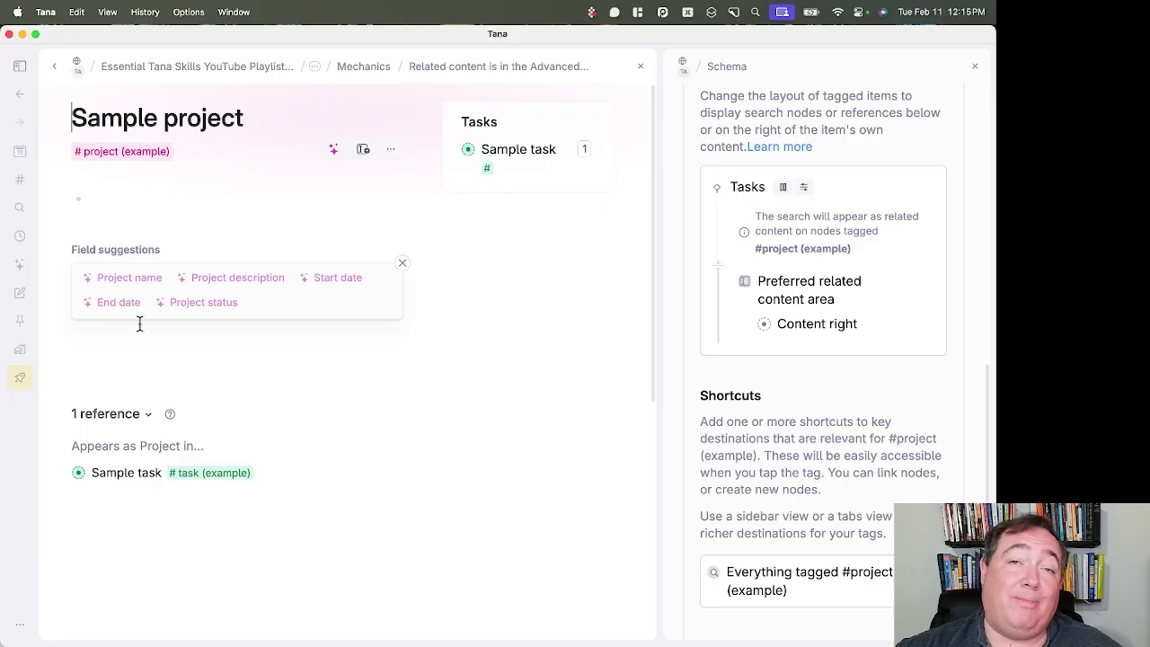
left_click(53, 65)
scroll(479, 470, "down", 15)
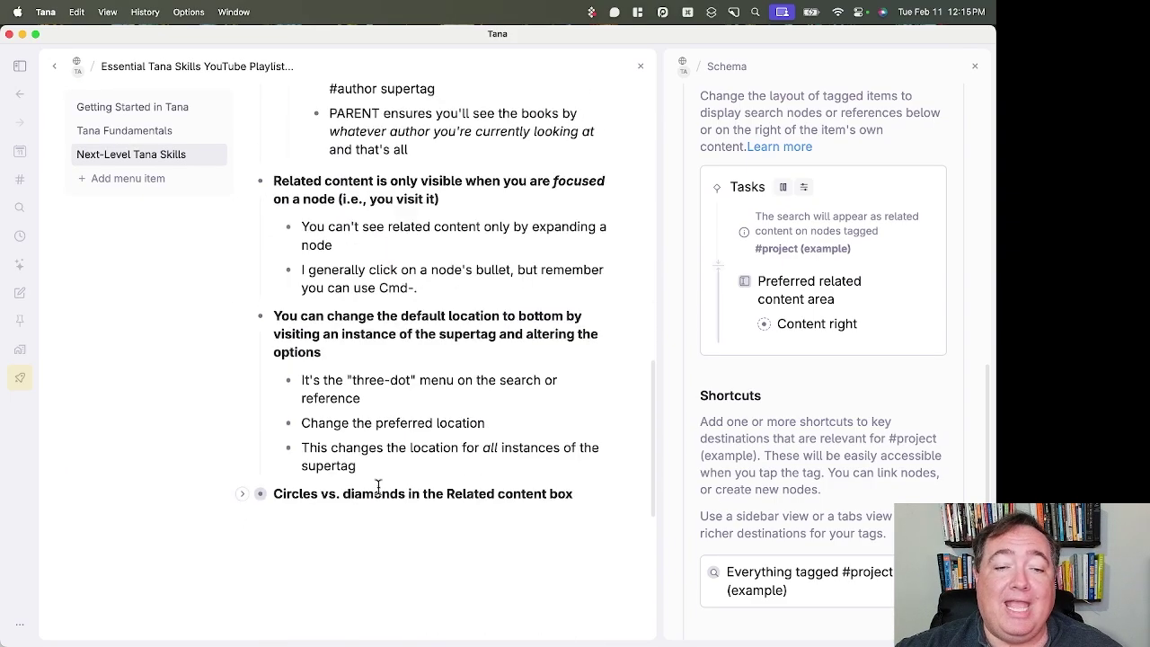
- Expand the Circles vs. diamonds note and collapse the schema's Tasks related-content entry
left_click(242, 494)
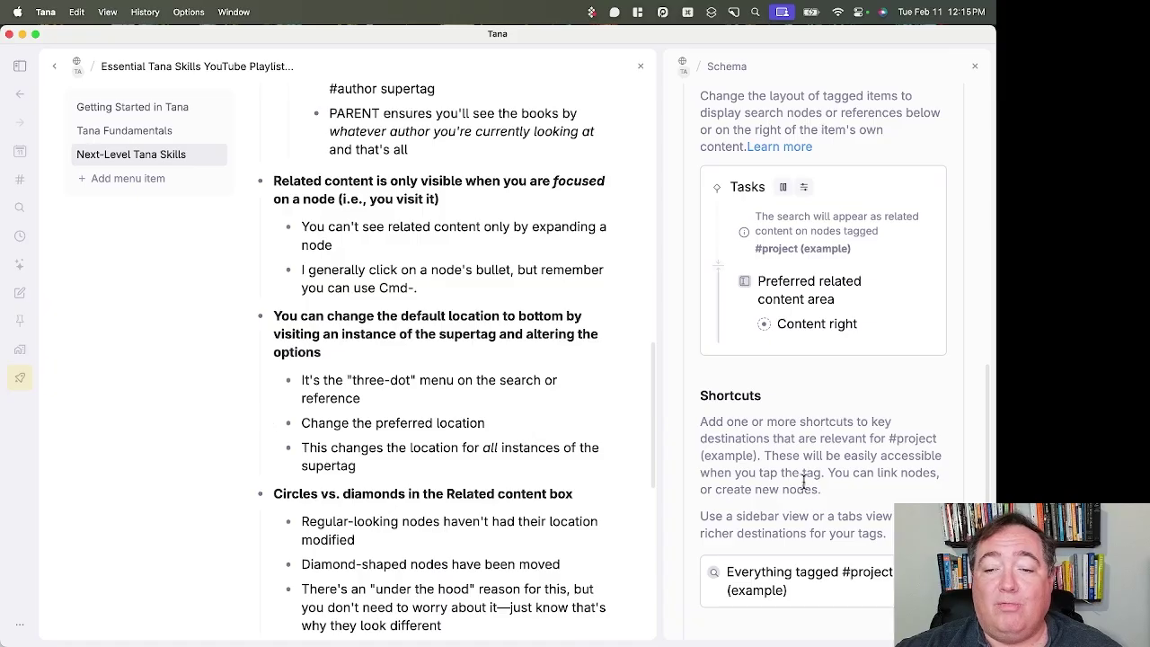
scroll(802, 437, "down", 1)
scroll(802, 437, "up", 4)
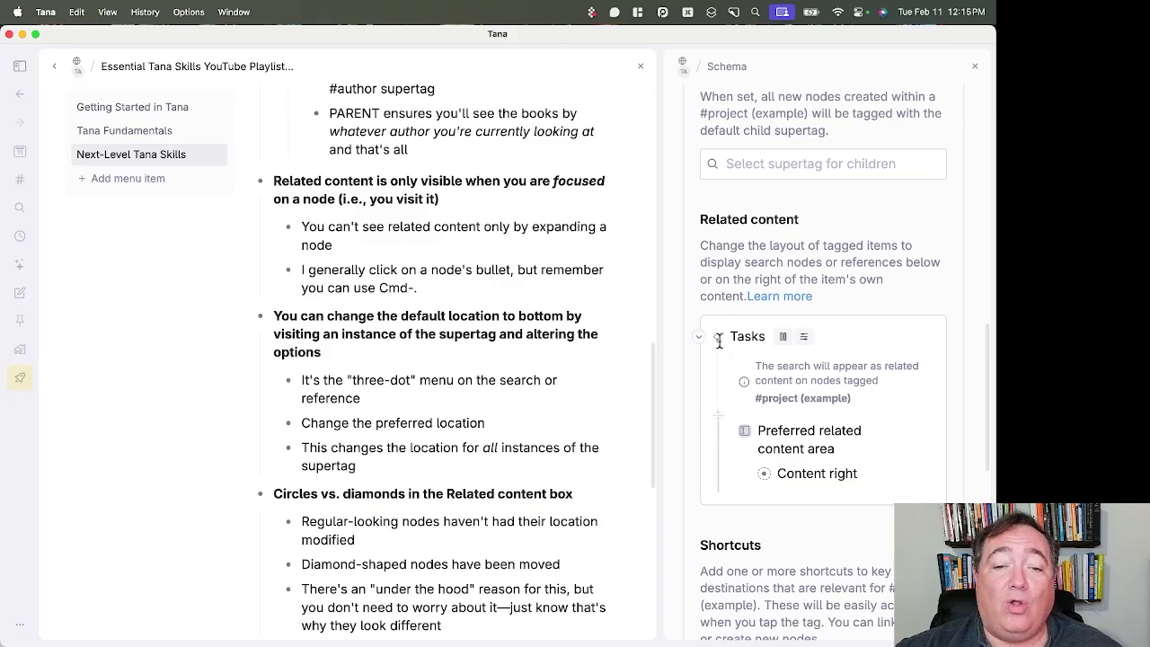
scroll(567, 403, "down", 2)
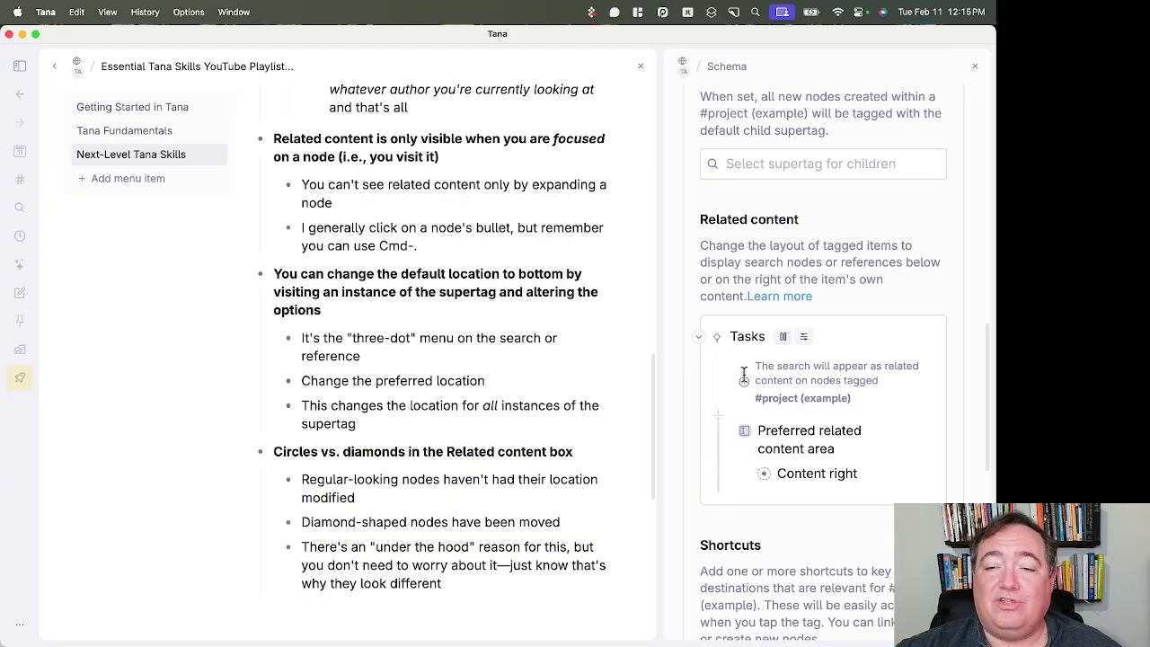
left_click(700, 339)
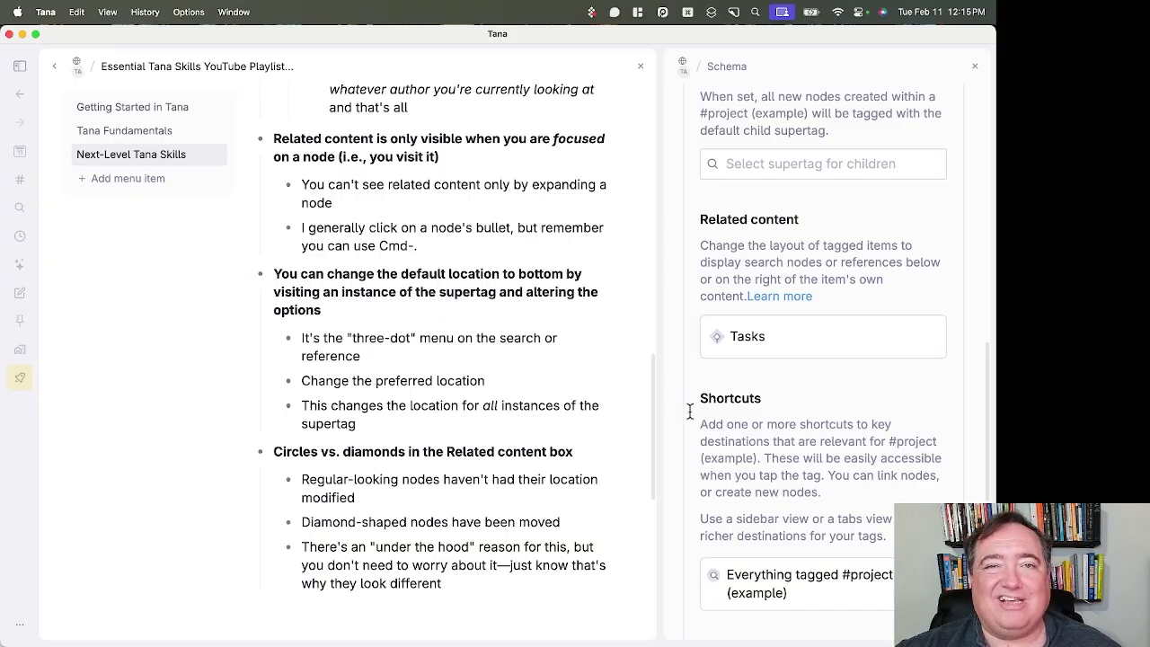
scroll(434, 379, "up", 15)
- Switch the Related content and PARENT section to its Exercises tab and read through it
scroll(427, 379, "up", 3)
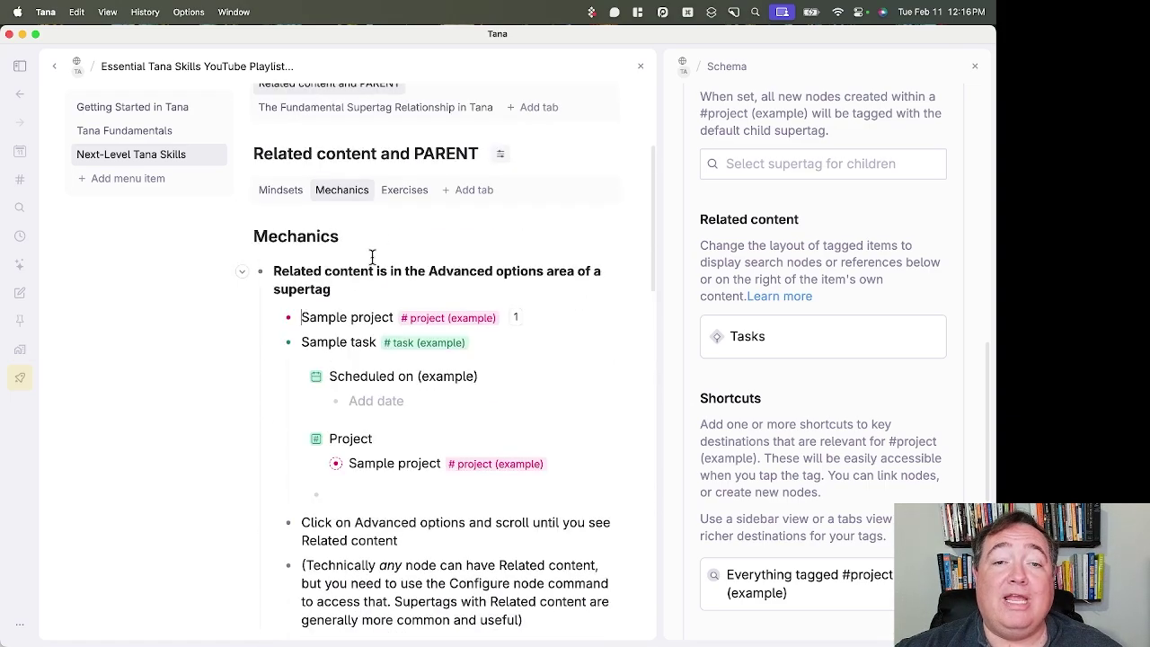
left_click(395, 192)
scroll(401, 409, "down", 5)
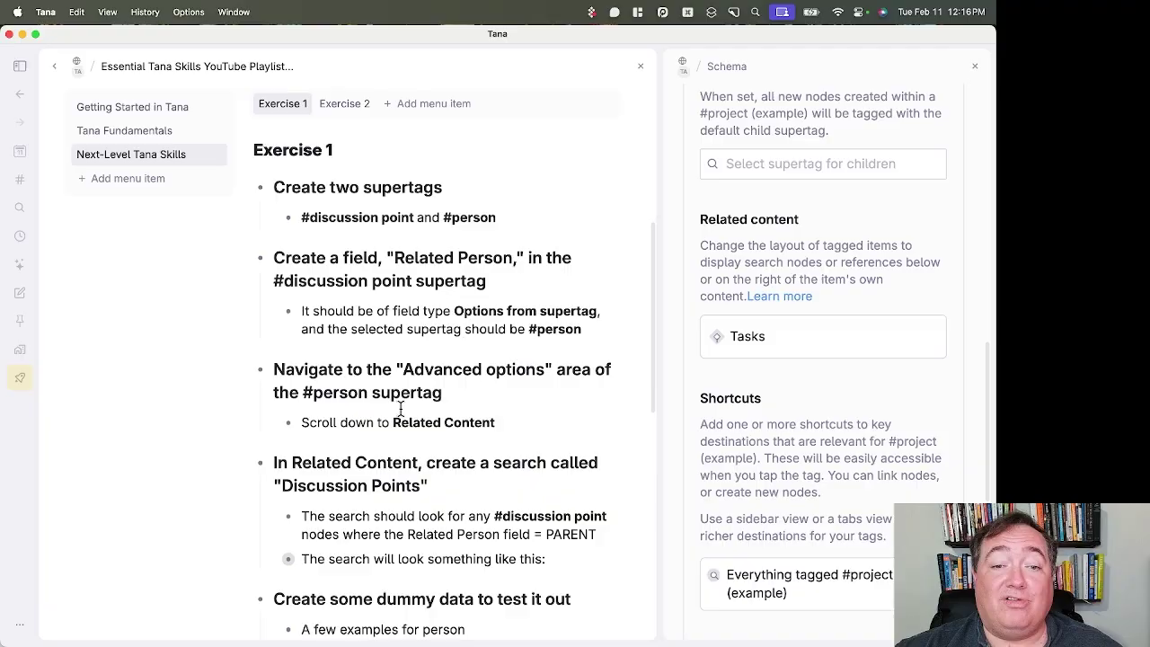
scroll(398, 410, "up", 4)
scroll(395, 412, "down", 5)
scroll(389, 415, "up", 3)
scroll(389, 416, "up", 1)
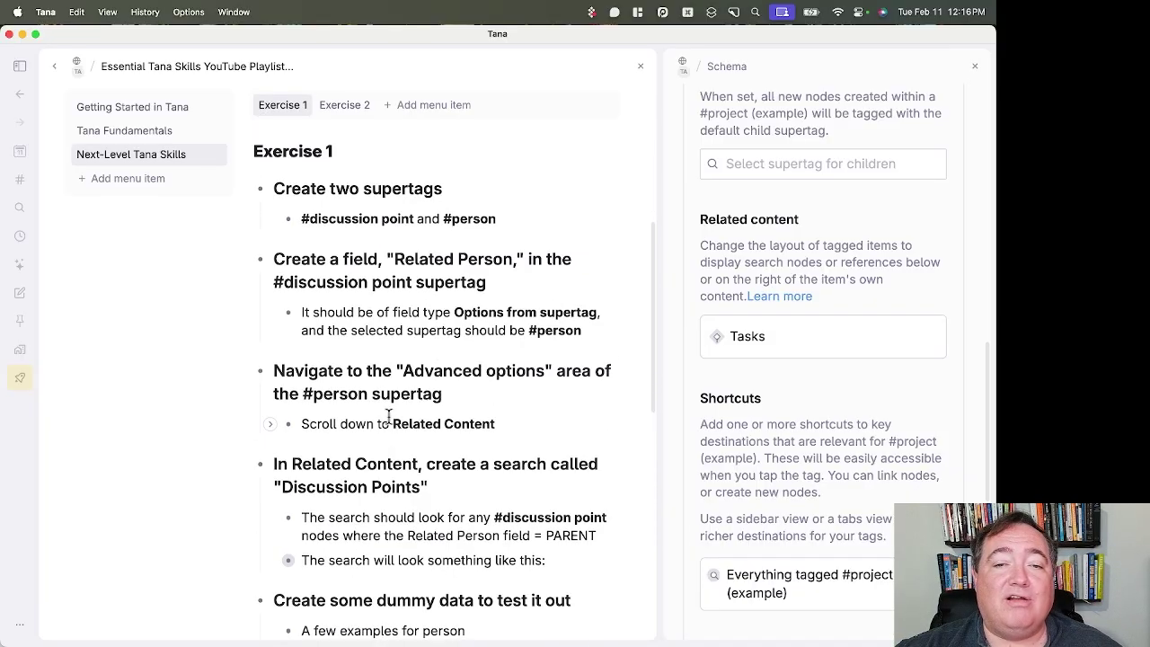
scroll(389, 415, "down", 2)
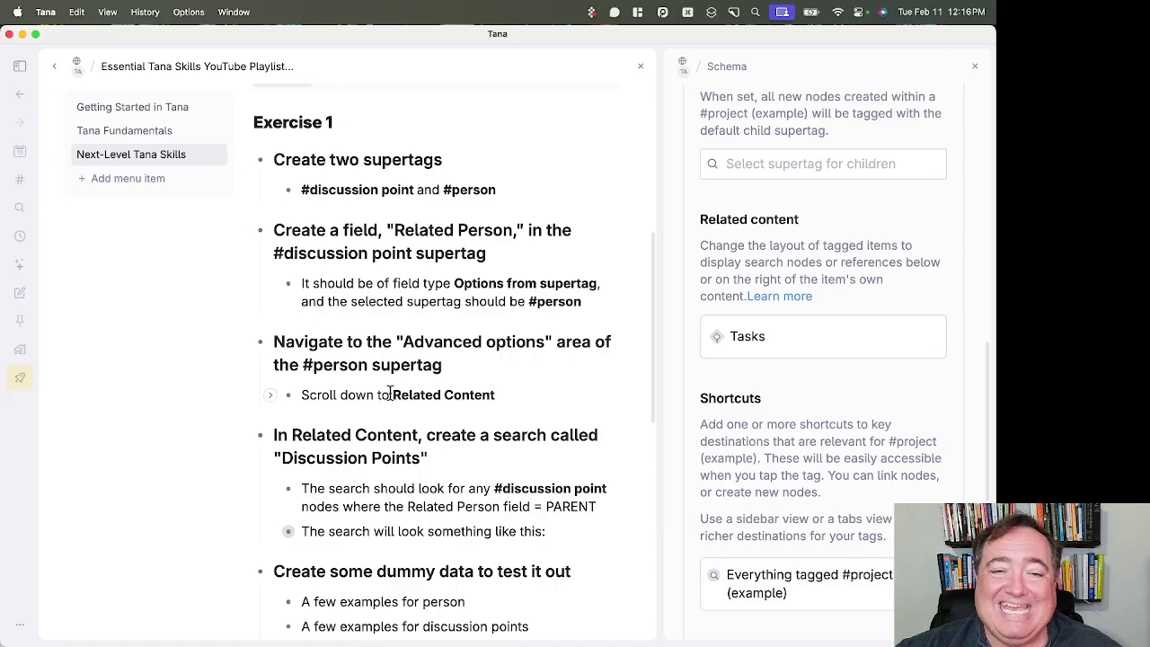
scroll(392, 410, "up", 5)
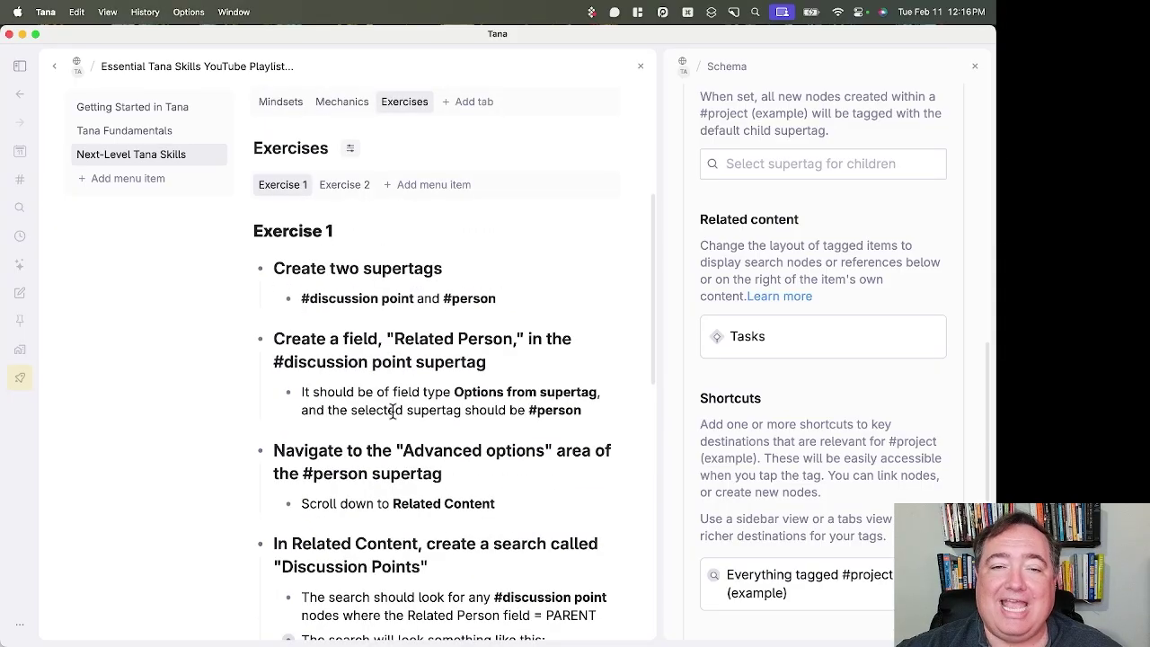
- Look at Exercise 2, then return to Exercise 1 on #discussion point and #person supertags
left_click(356, 206)
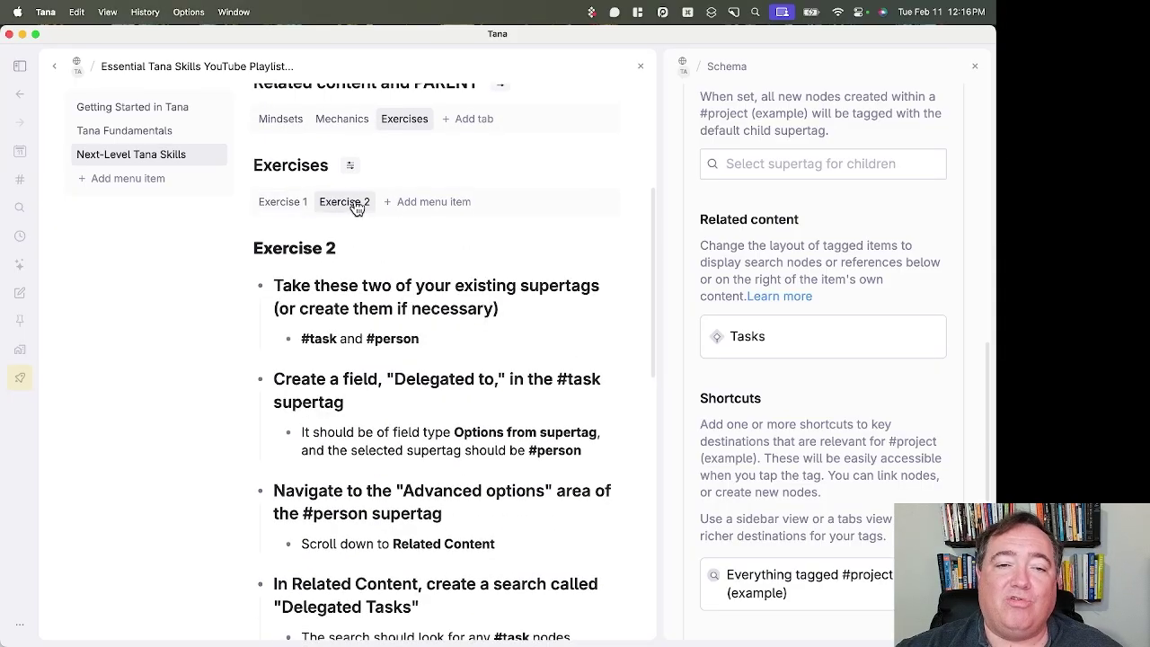
left_click(274, 206)
scroll(373, 381, "down", 5)
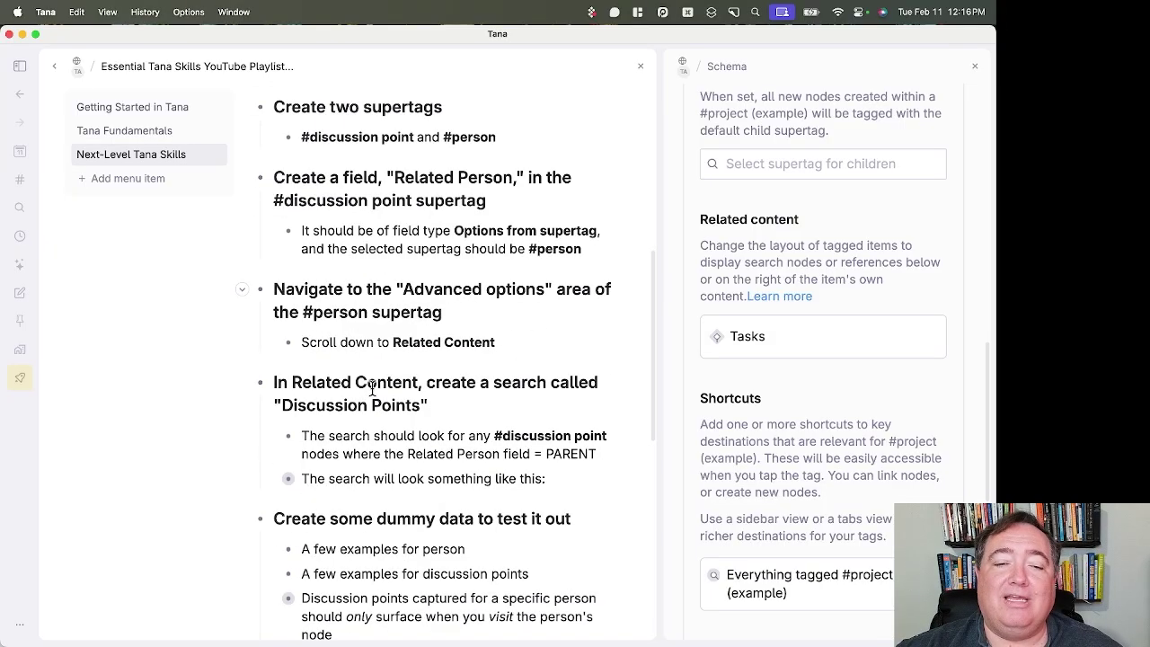
scroll(368, 396, "up", 3)
scroll(364, 395, "up", 4)
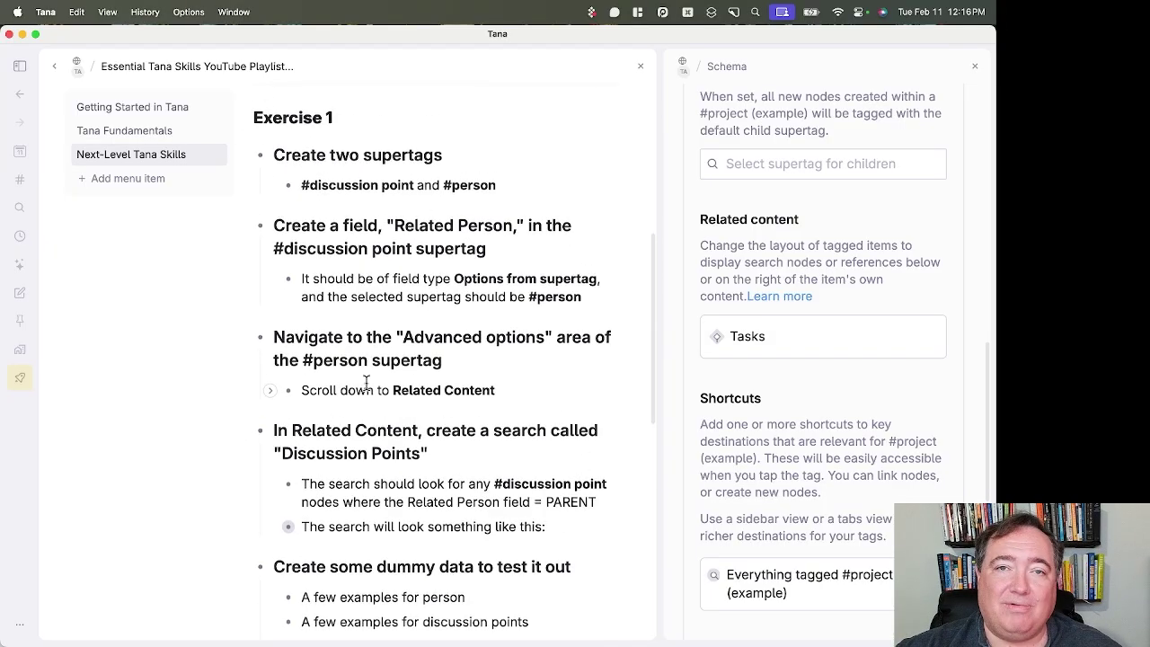
scroll(364, 379, "up", 3)
scroll(355, 382, "up", 1)
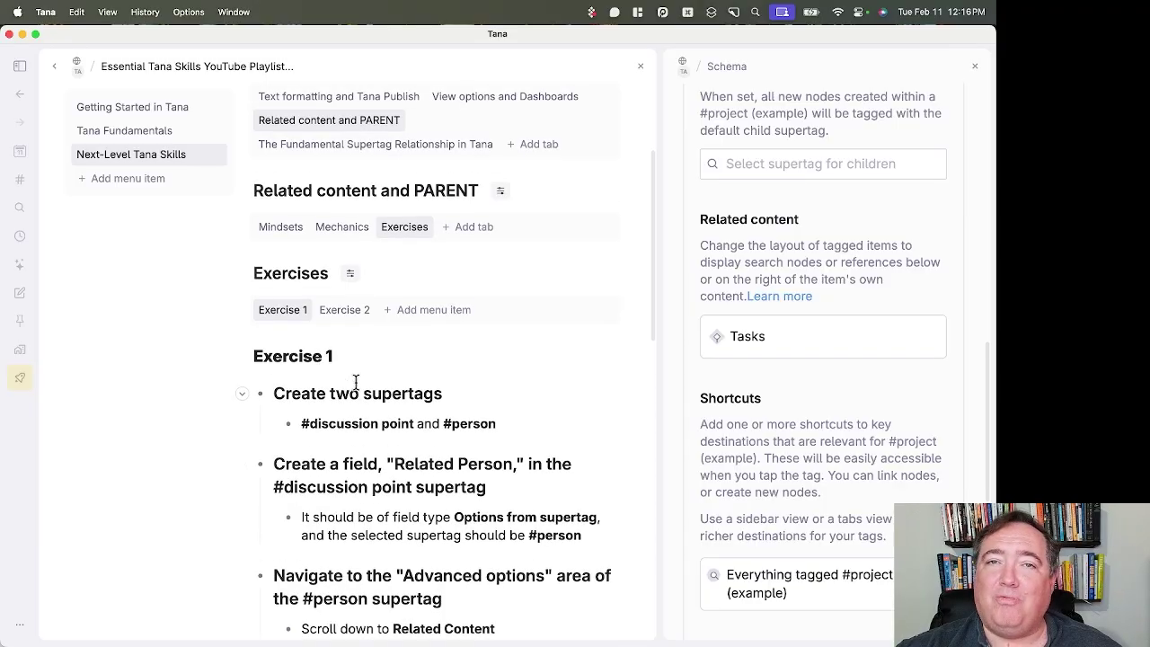